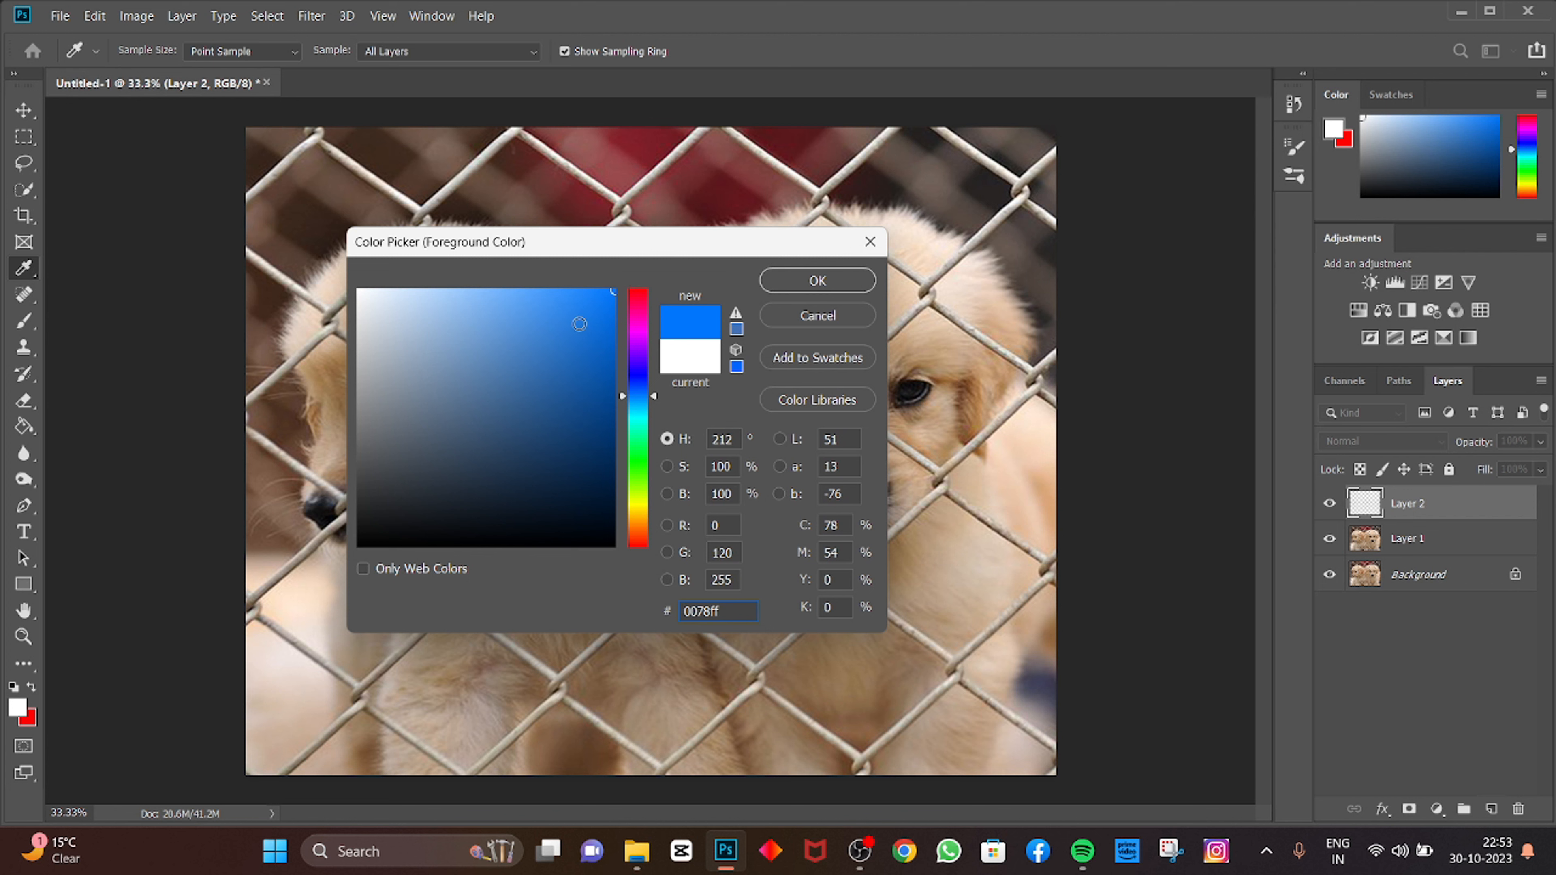
Step: Confirm the blue foreground colour 0078ff and switch to the Brush Tool
click(792, 280)
key(b)
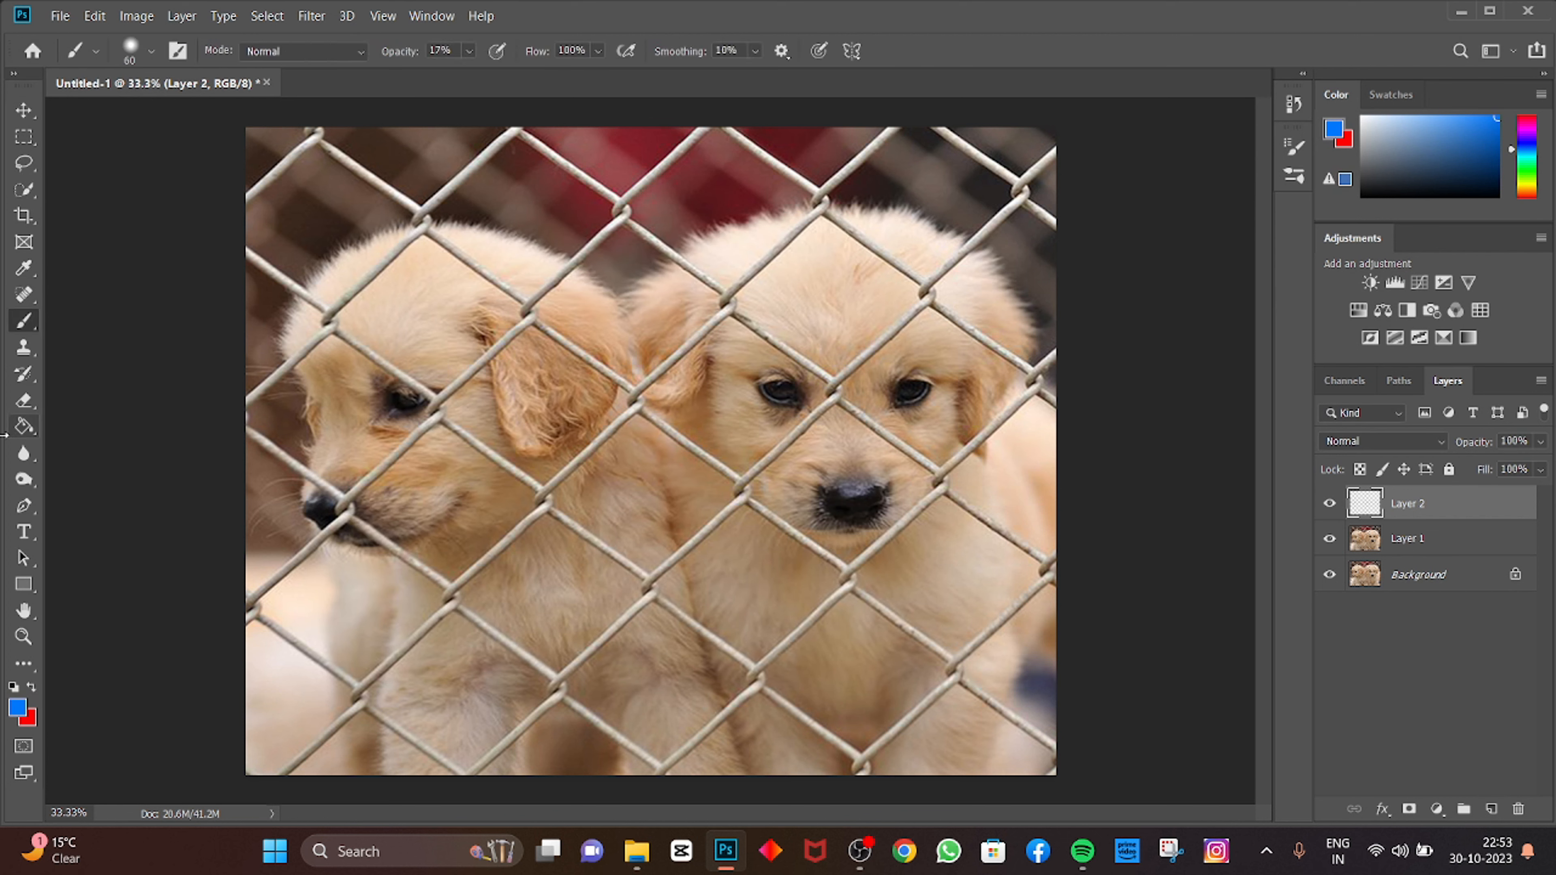
right_click(27, 327)
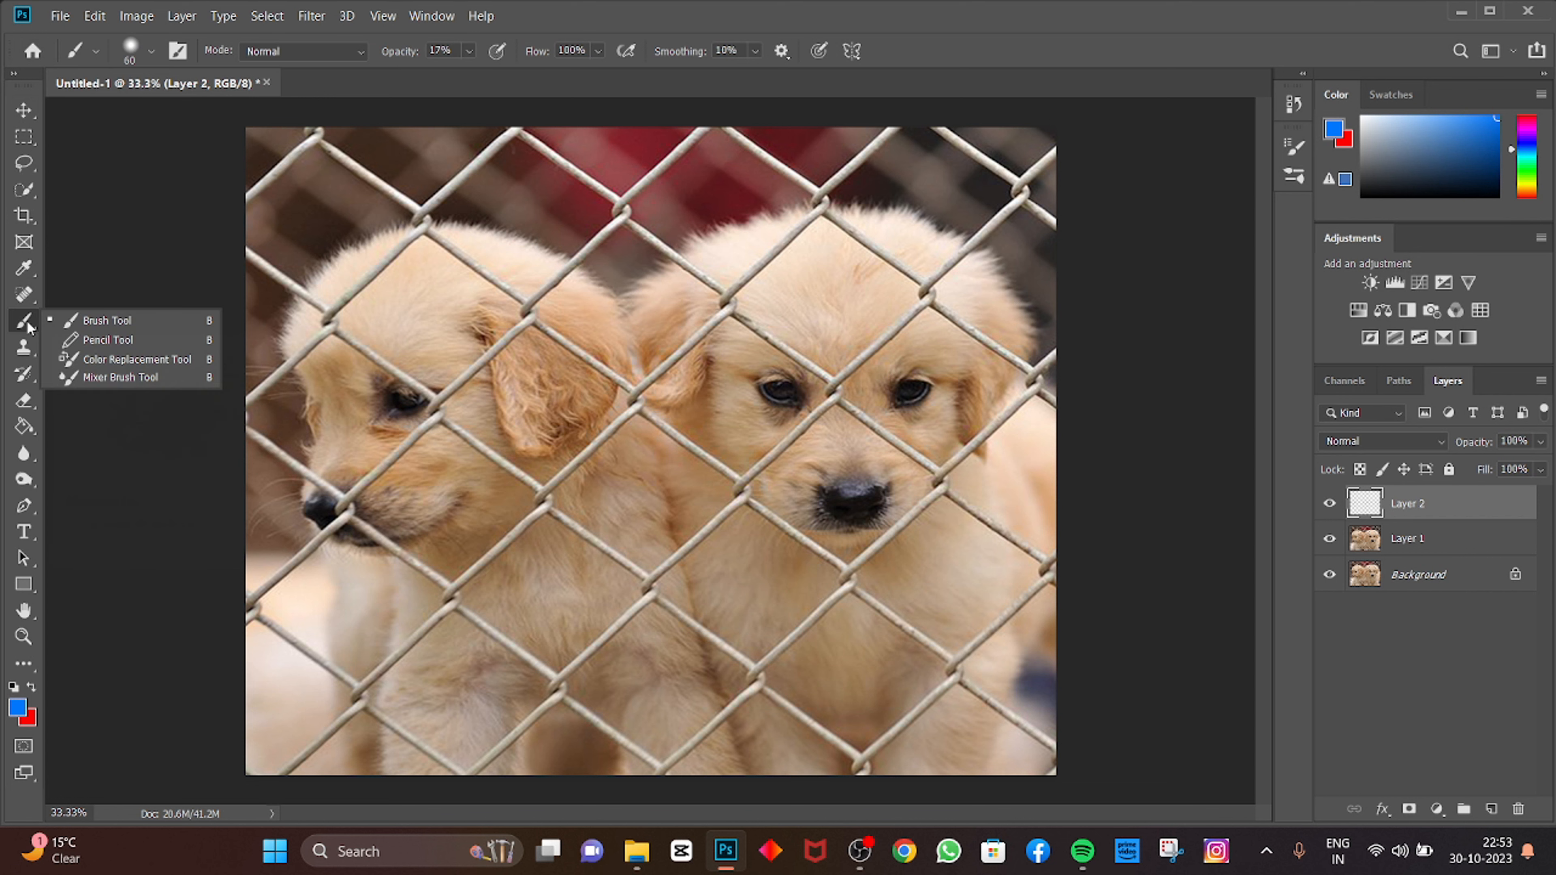
click(137, 321)
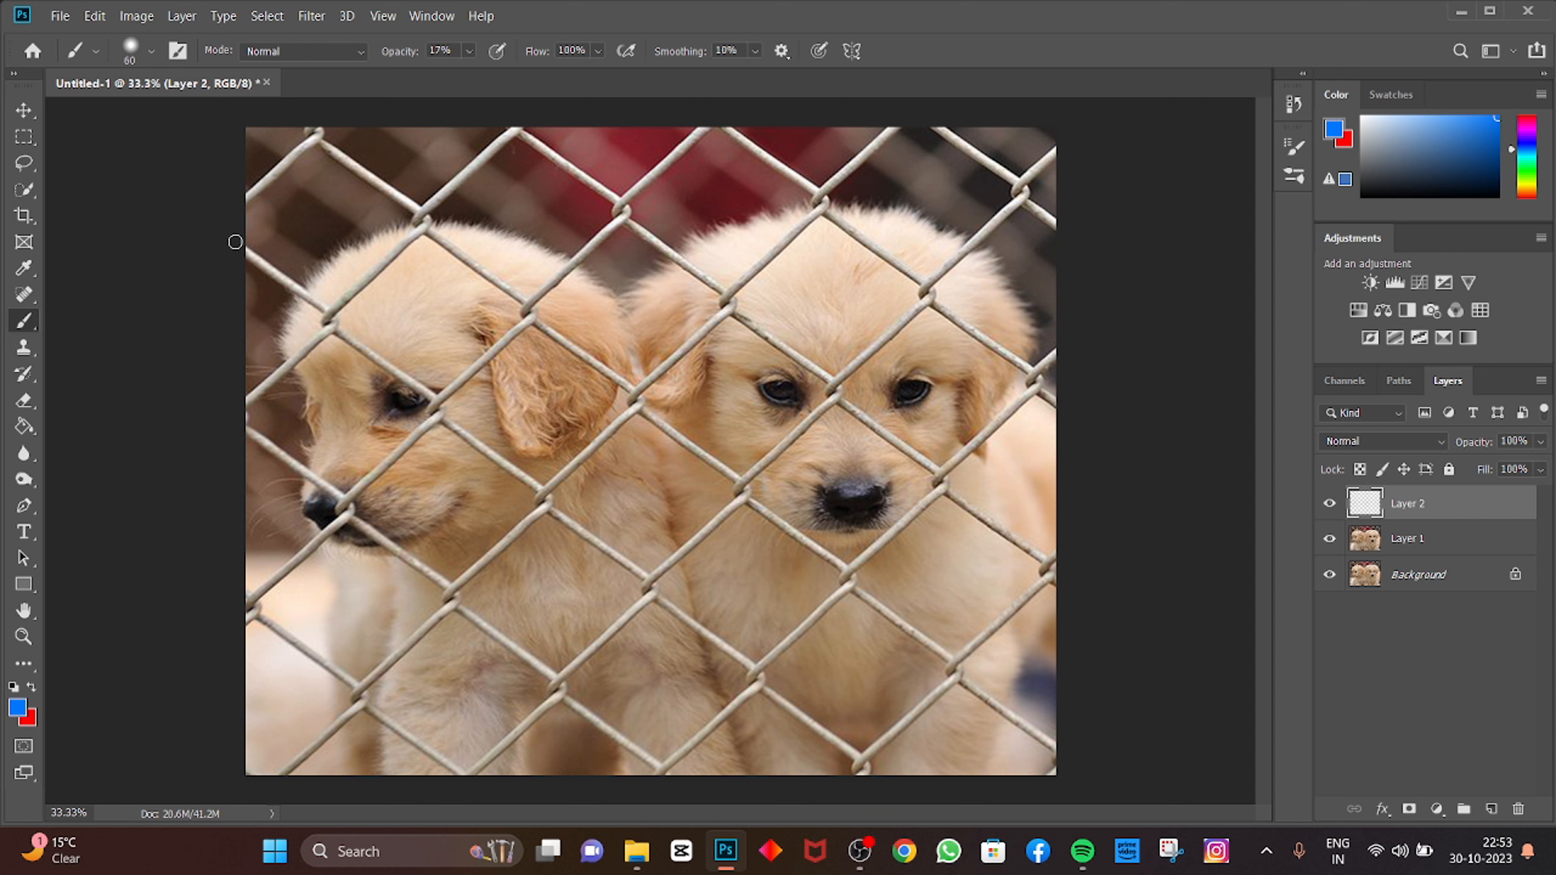
Step: Set the brush opacity to 100% with a 60 px brush at 100% hardness, undoing a stray test dot
click(468, 52)
drag(491, 72, 583, 78)
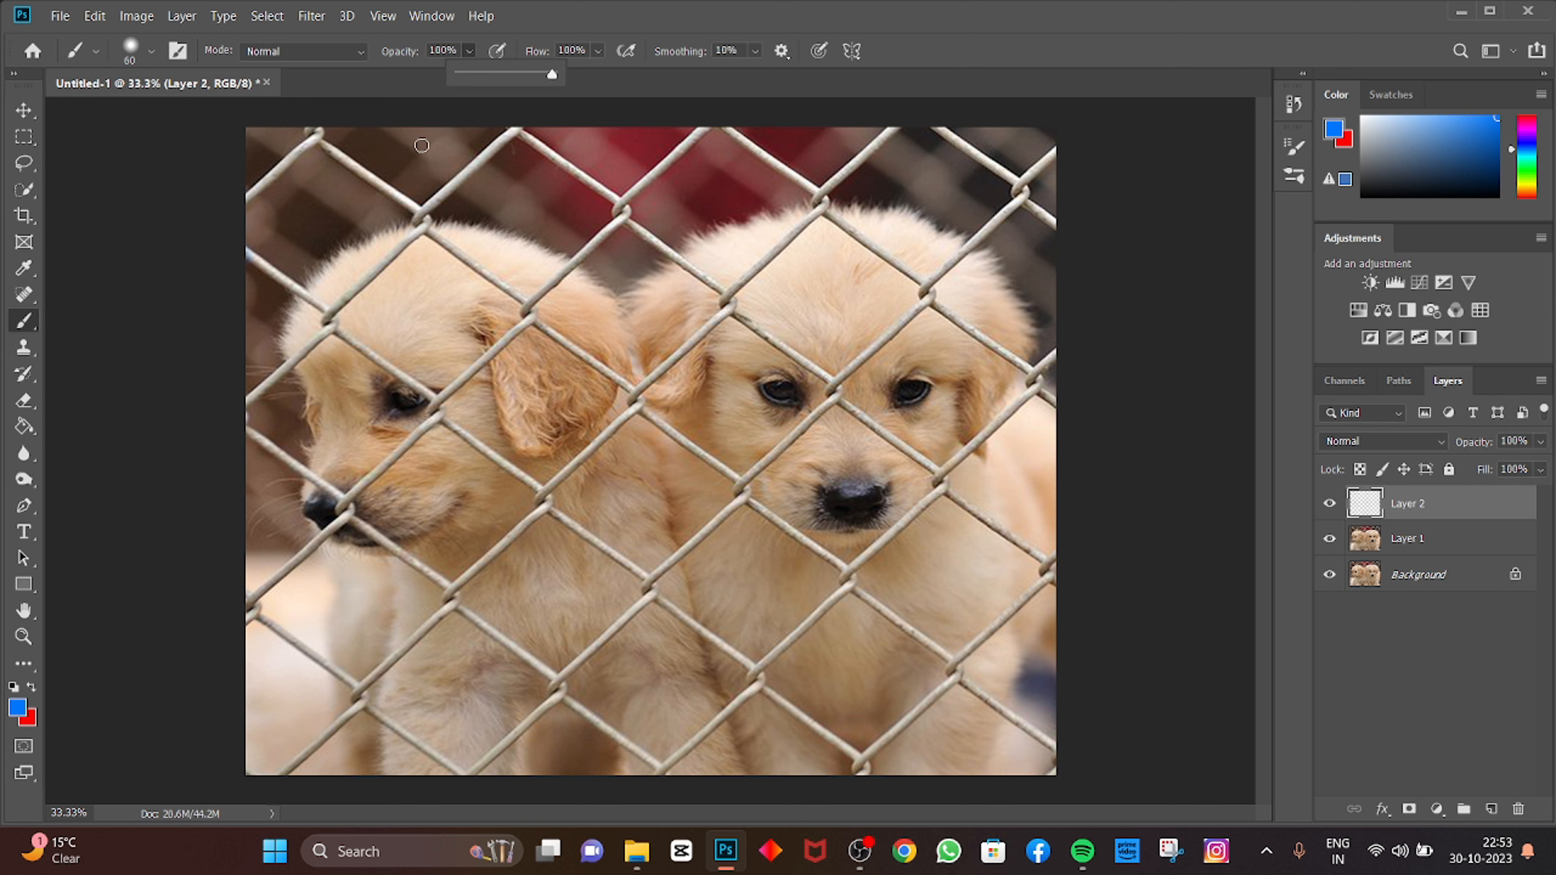
right_click(275, 287)
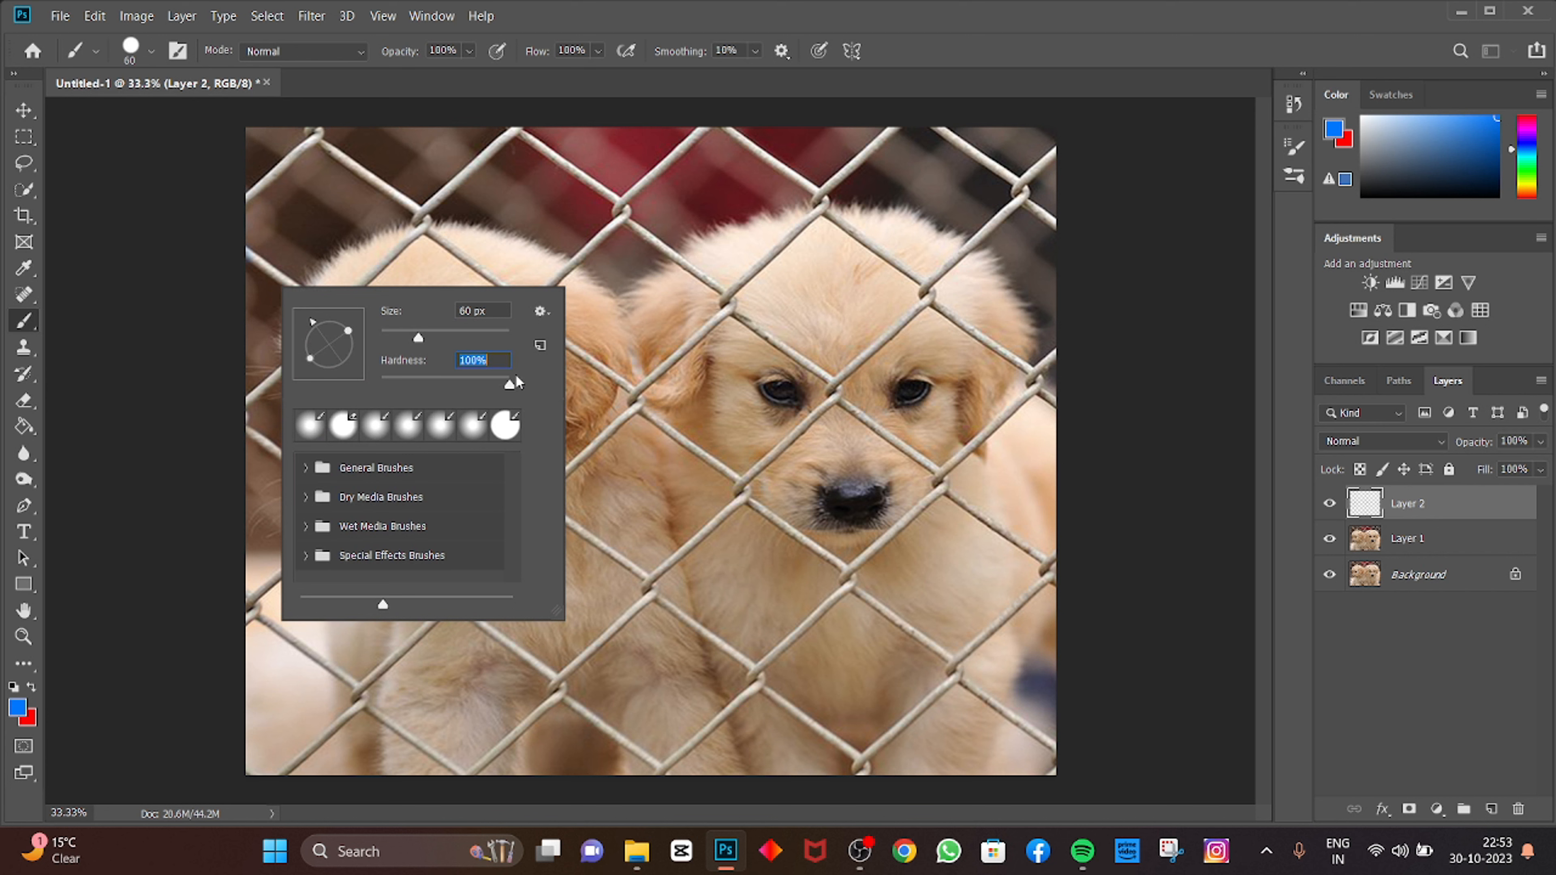
click(632, 423)
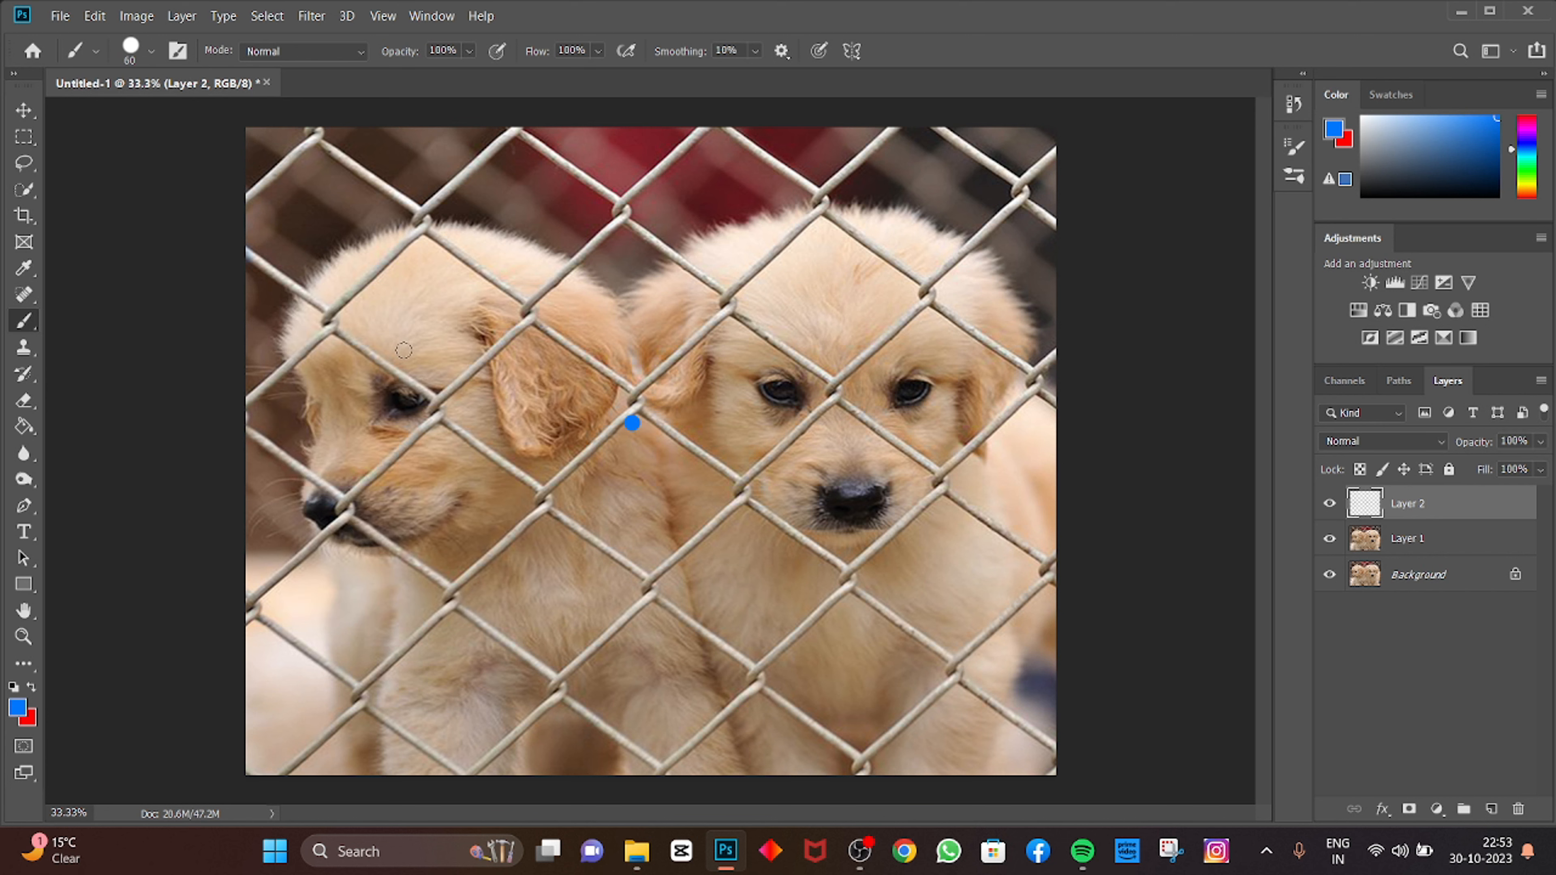
key(ctrl+z)
drag(313, 130, 255, 199)
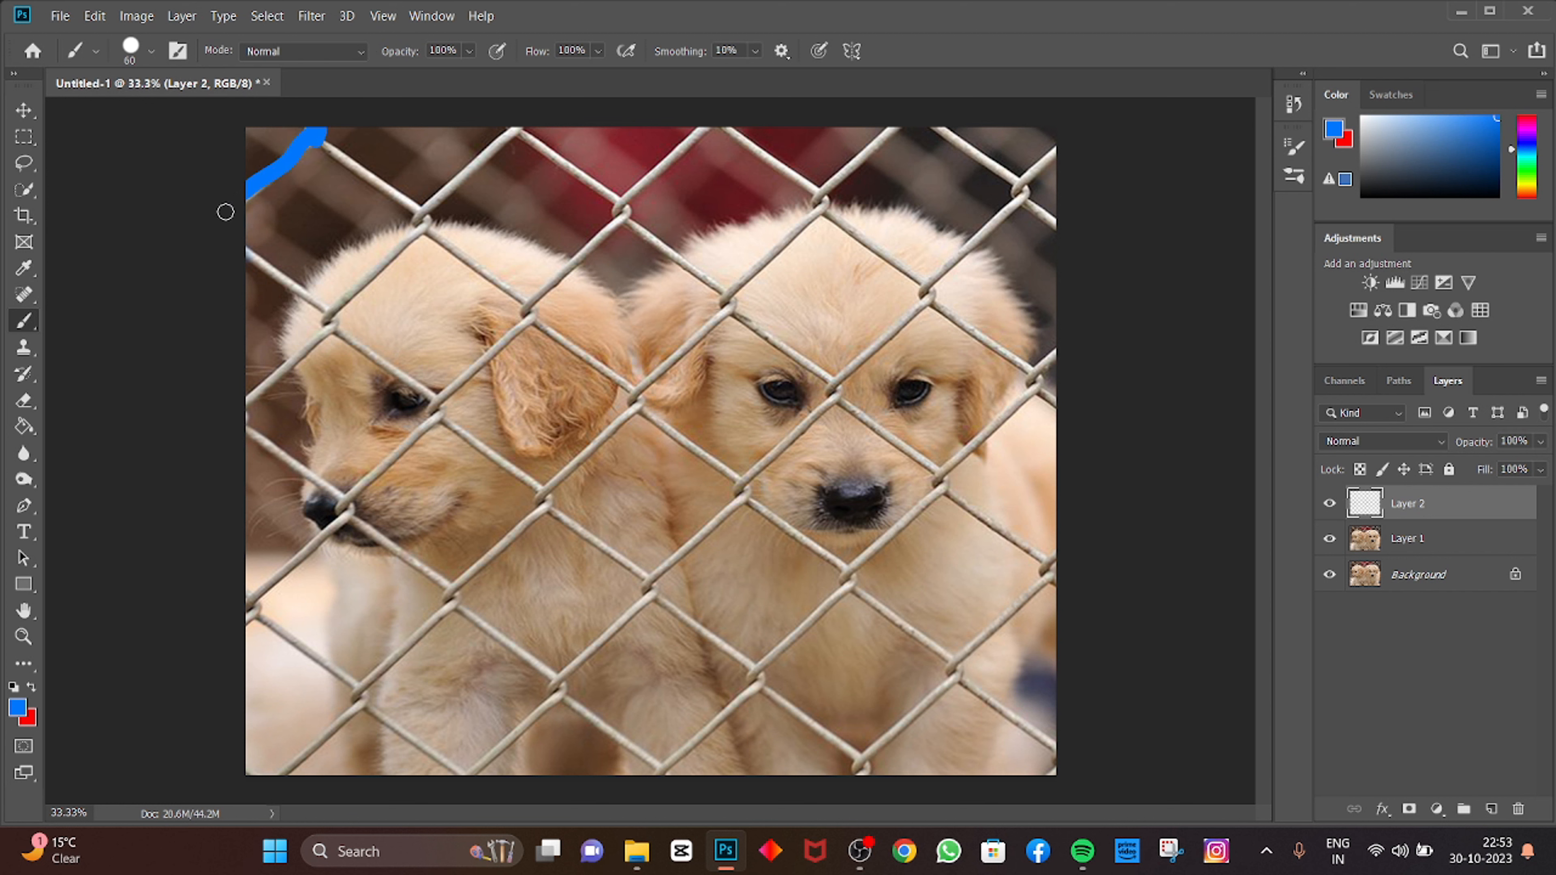
key(ctrl+z)
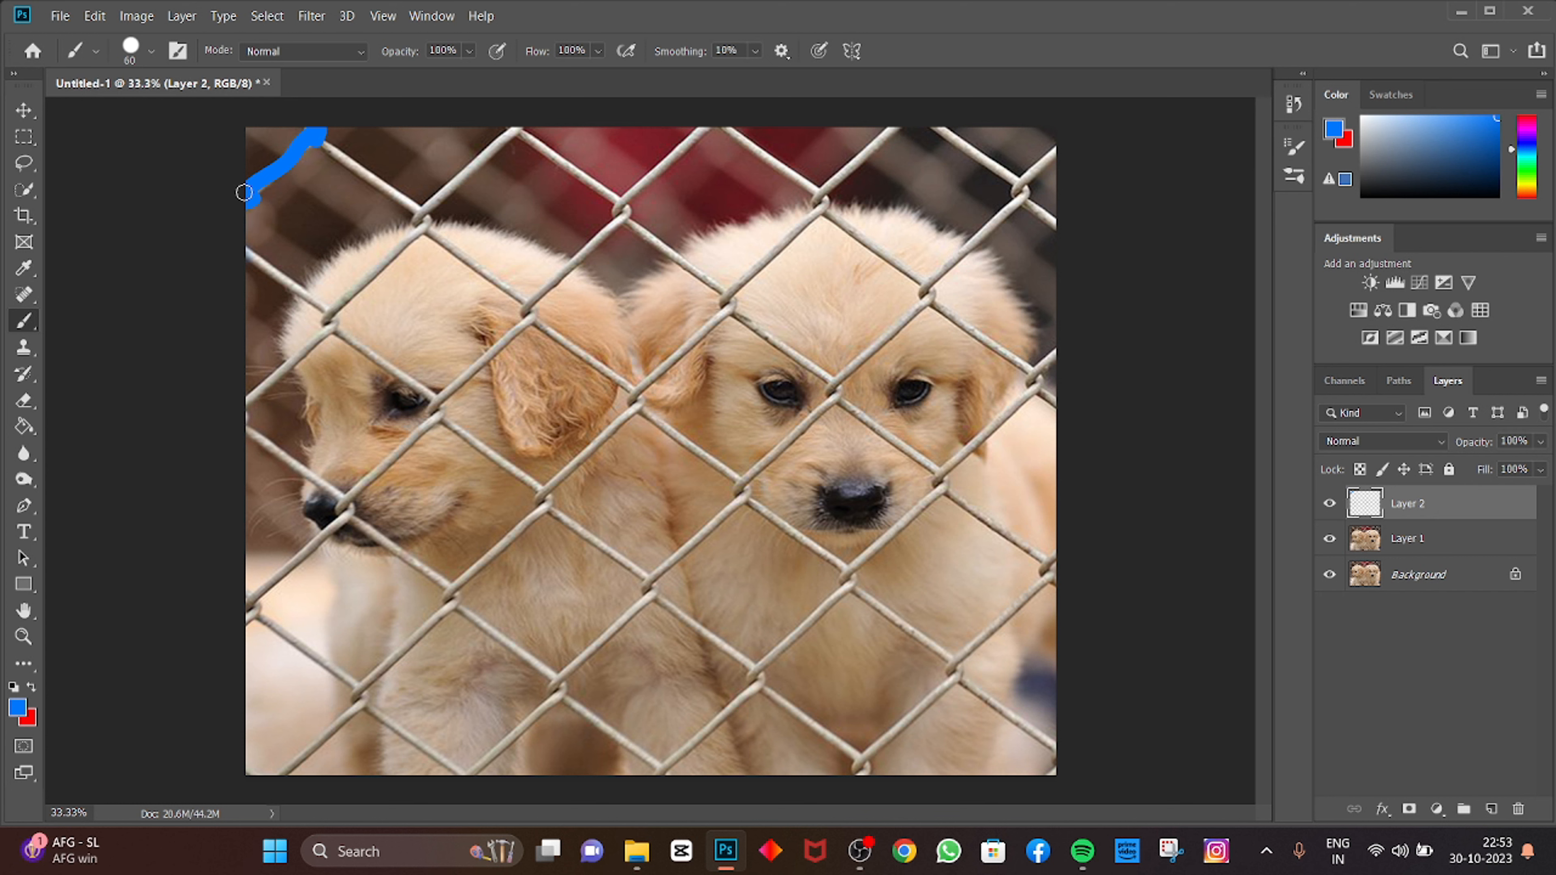
key(ctrl+z)
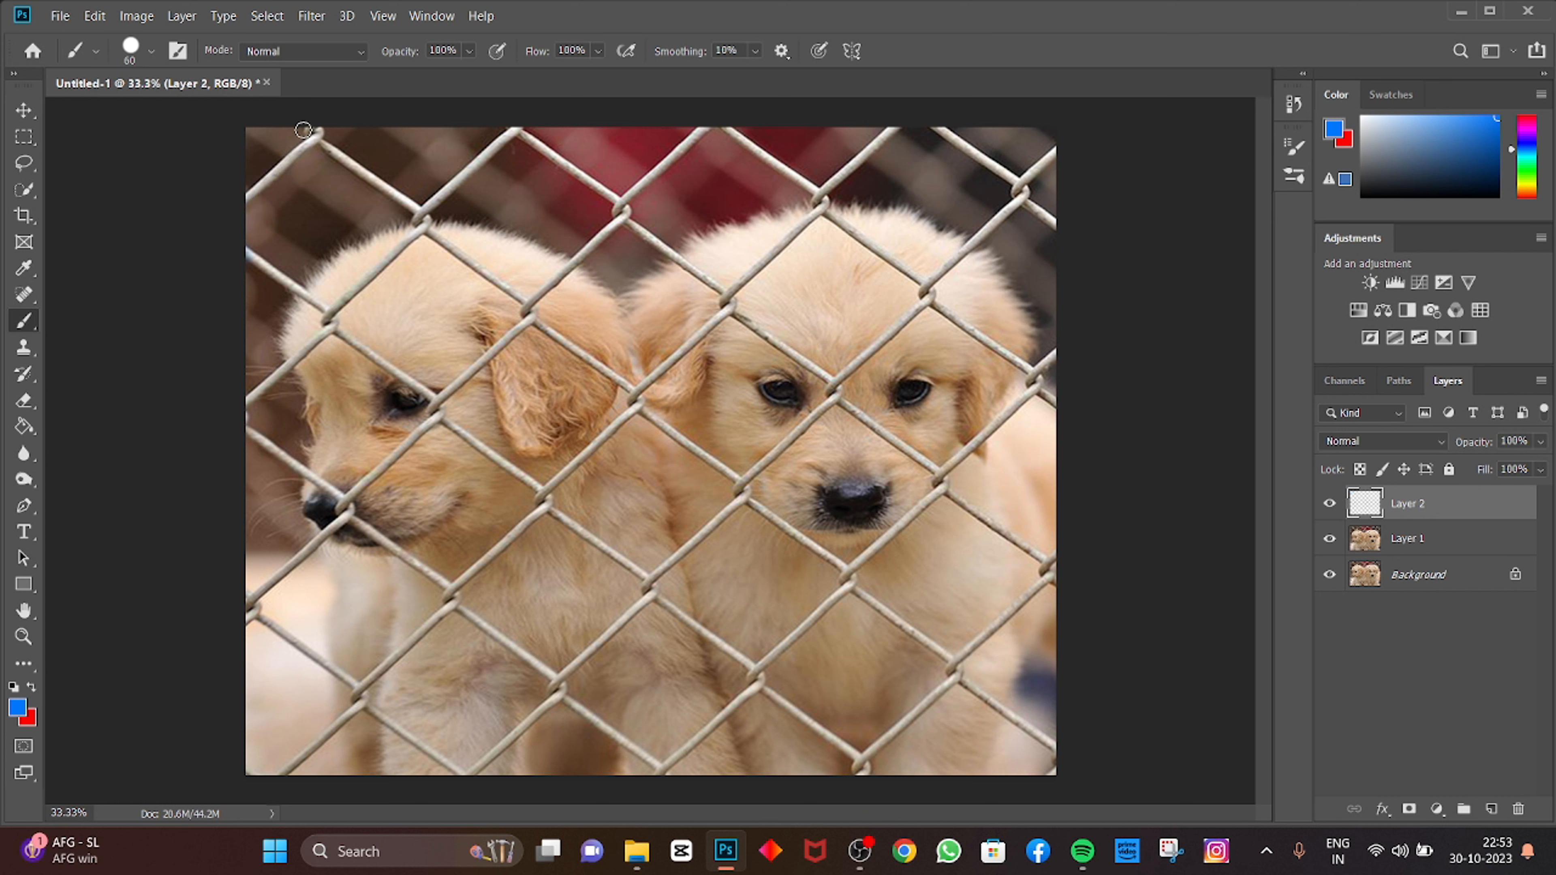
Step: On Layer 2, paint blue strokes over the fence wires along the top edge and down the right side
drag(318, 134, 227, 212)
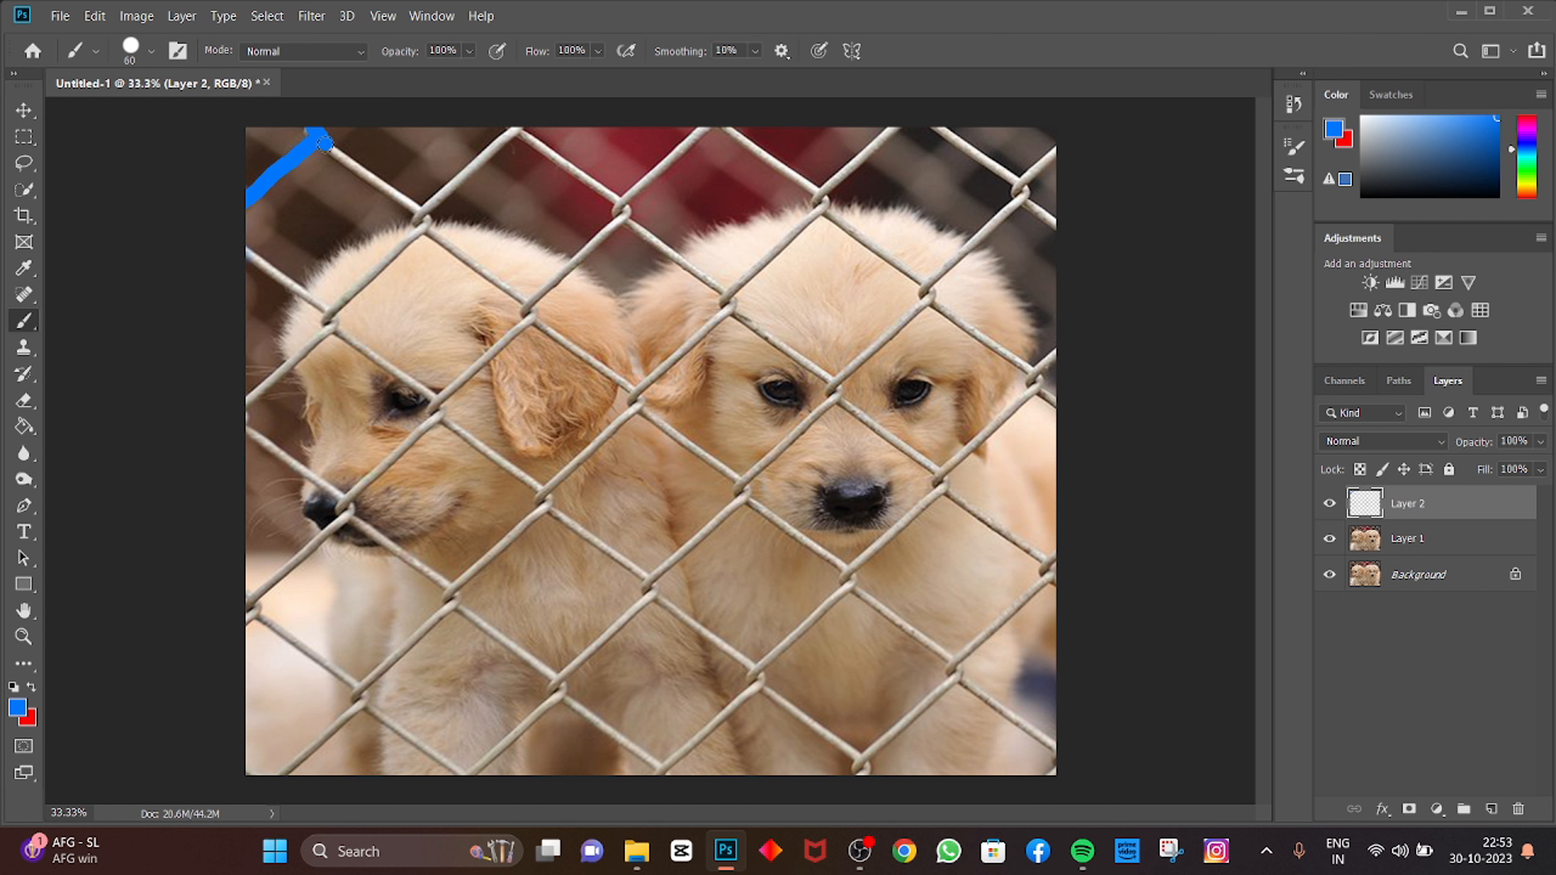
mouse_move(324, 143)
mouse_down()
mouse_move(424, 219)
mouse_move(520, 125)
mouse_move(481, 155)
mouse_move(529, 130)
mouse_move(624, 205)
mouse_move(705, 140)
mouse_up()
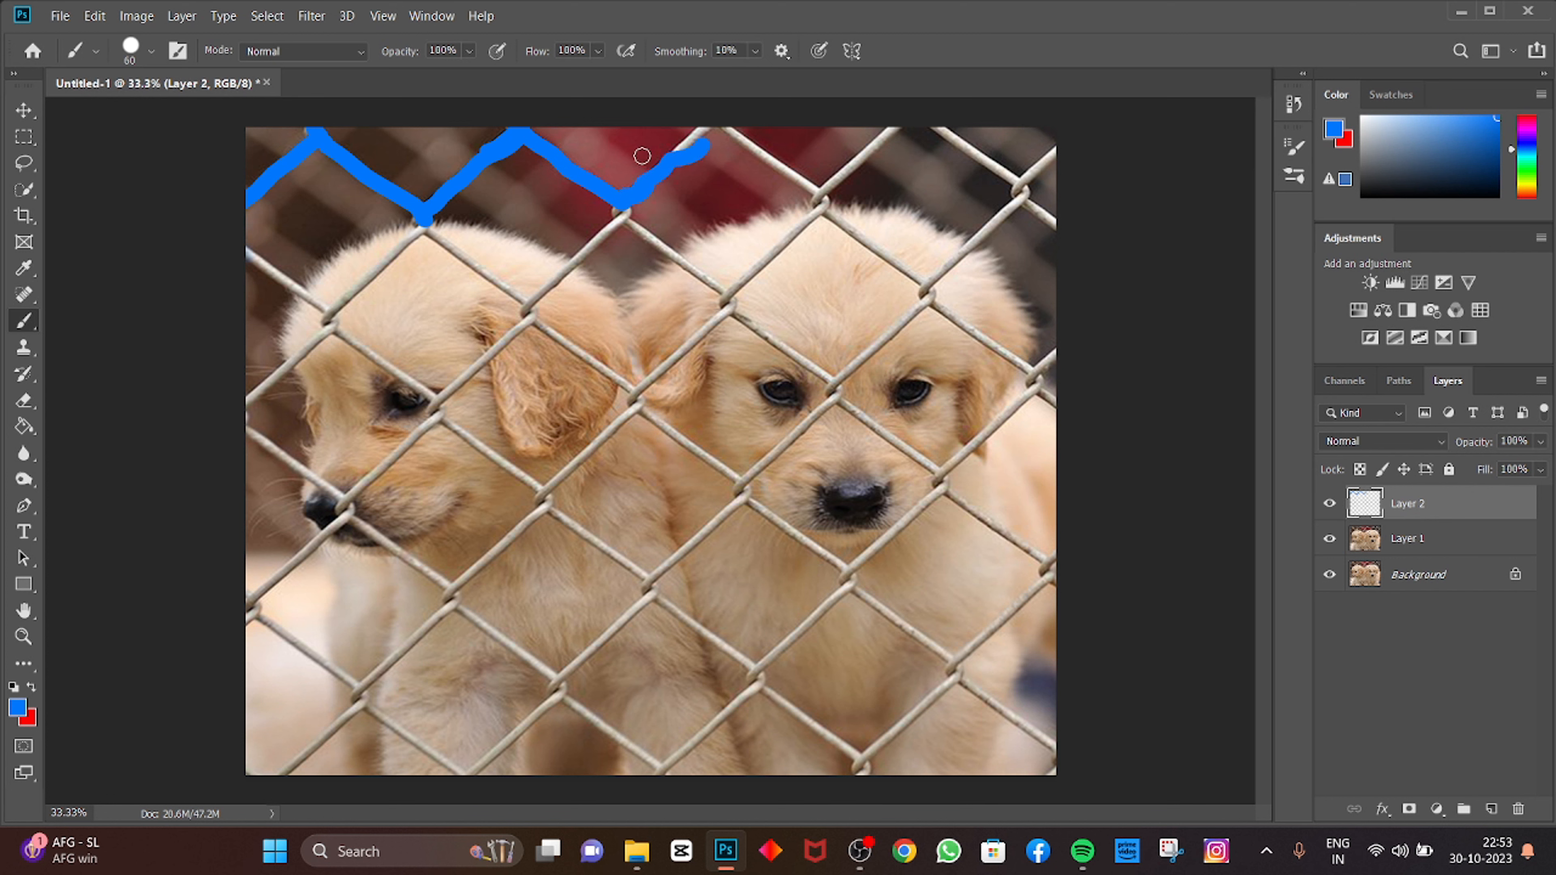
key(ctrl+z)
mouse_move(634, 192)
mouse_down()
mouse_move(718, 123)
mouse_move(830, 190)
mouse_move(893, 128)
mouse_move(946, 130)
mouse_move(1027, 186)
mouse_move(1066, 142)
mouse_move(1022, 180)
mouse_move(1058, 225)
mouse_move(1017, 207)
mouse_move(924, 298)
mouse_move(1031, 376)
mouse_move(1059, 344)
mouse_move(1033, 380)
mouse_move(1063, 404)
mouse_move(1036, 387)
mouse_up()
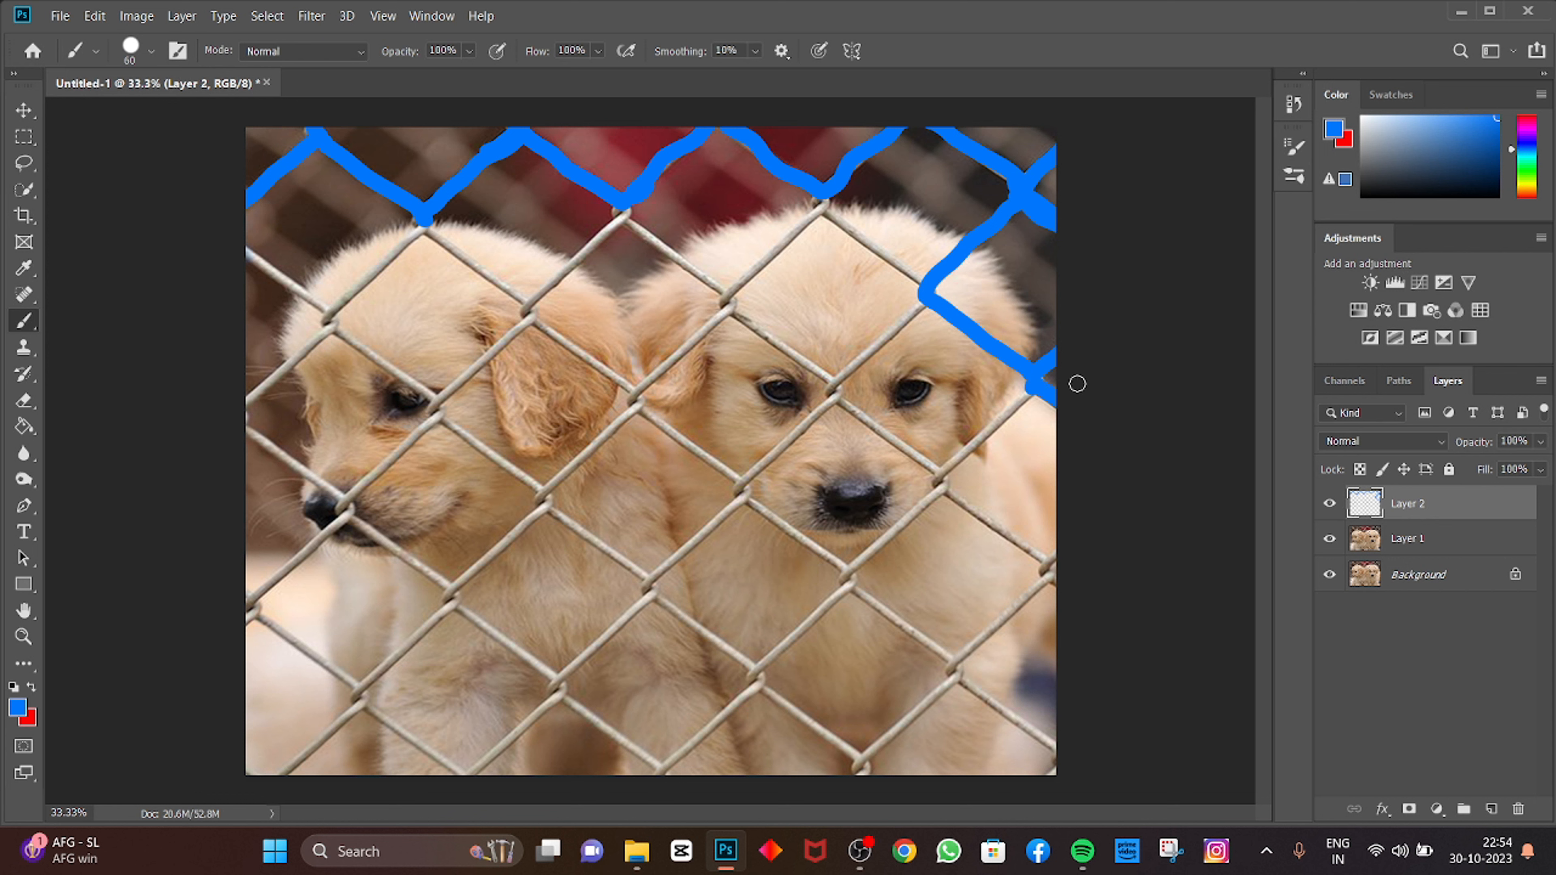
mouse_move(1032, 389)
mouse_down()
mouse_move(937, 486)
mouse_move(1060, 578)
mouse_up()
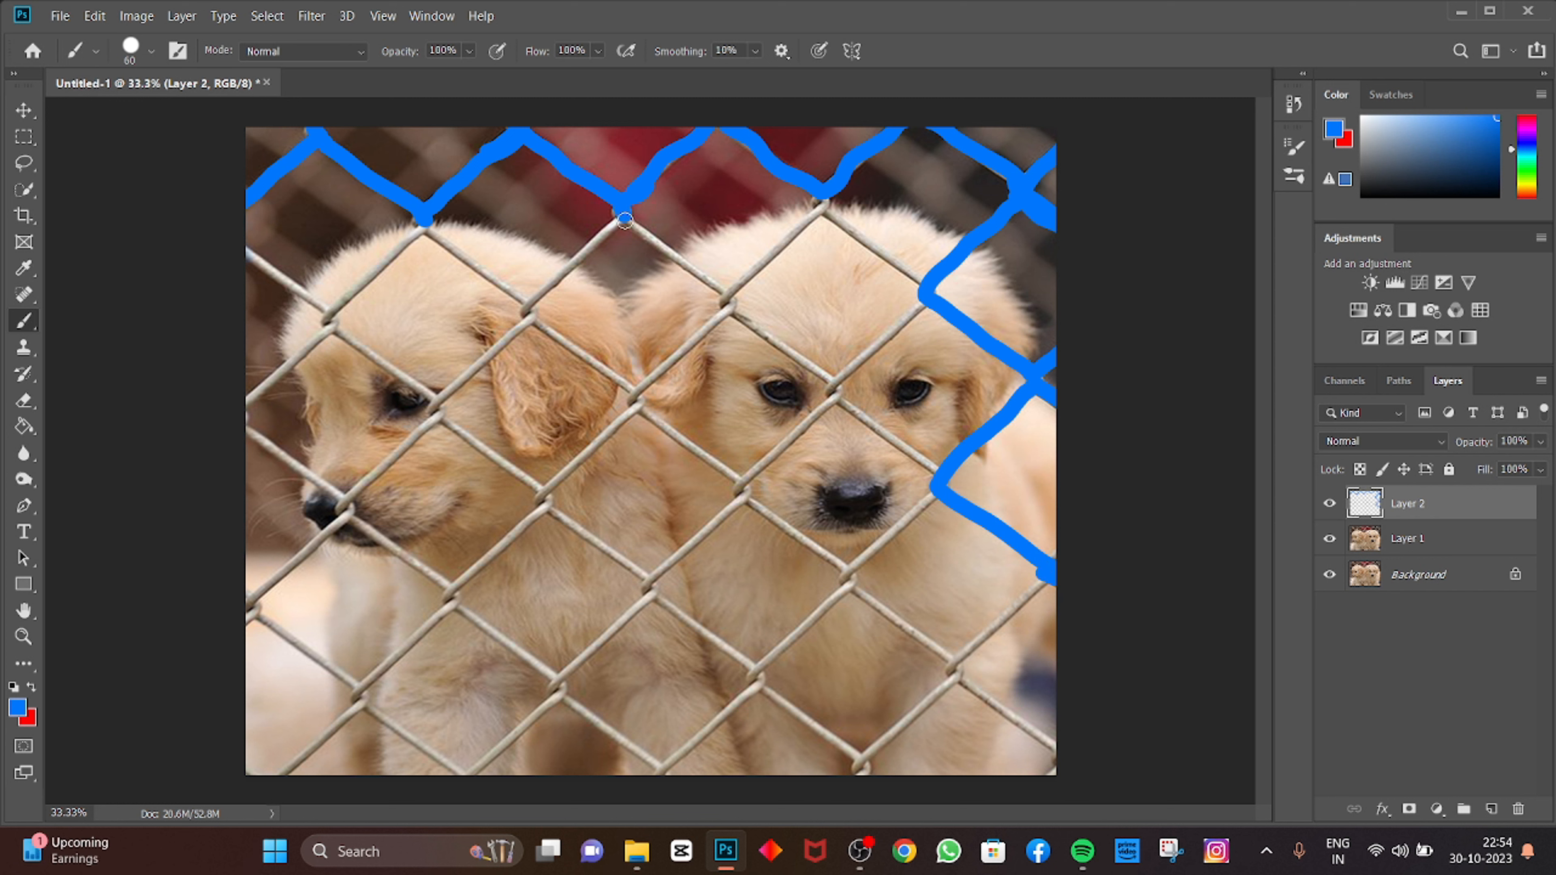
Step: Paint over the diagonal fence wires crossing the right puppy's head and forehead
drag(620, 218, 706, 291)
key(ctrl+z)
mouse_move(620, 213)
mouse_down()
mouse_move(730, 298)
mouse_move(827, 198)
mouse_move(919, 281)
mouse_up()
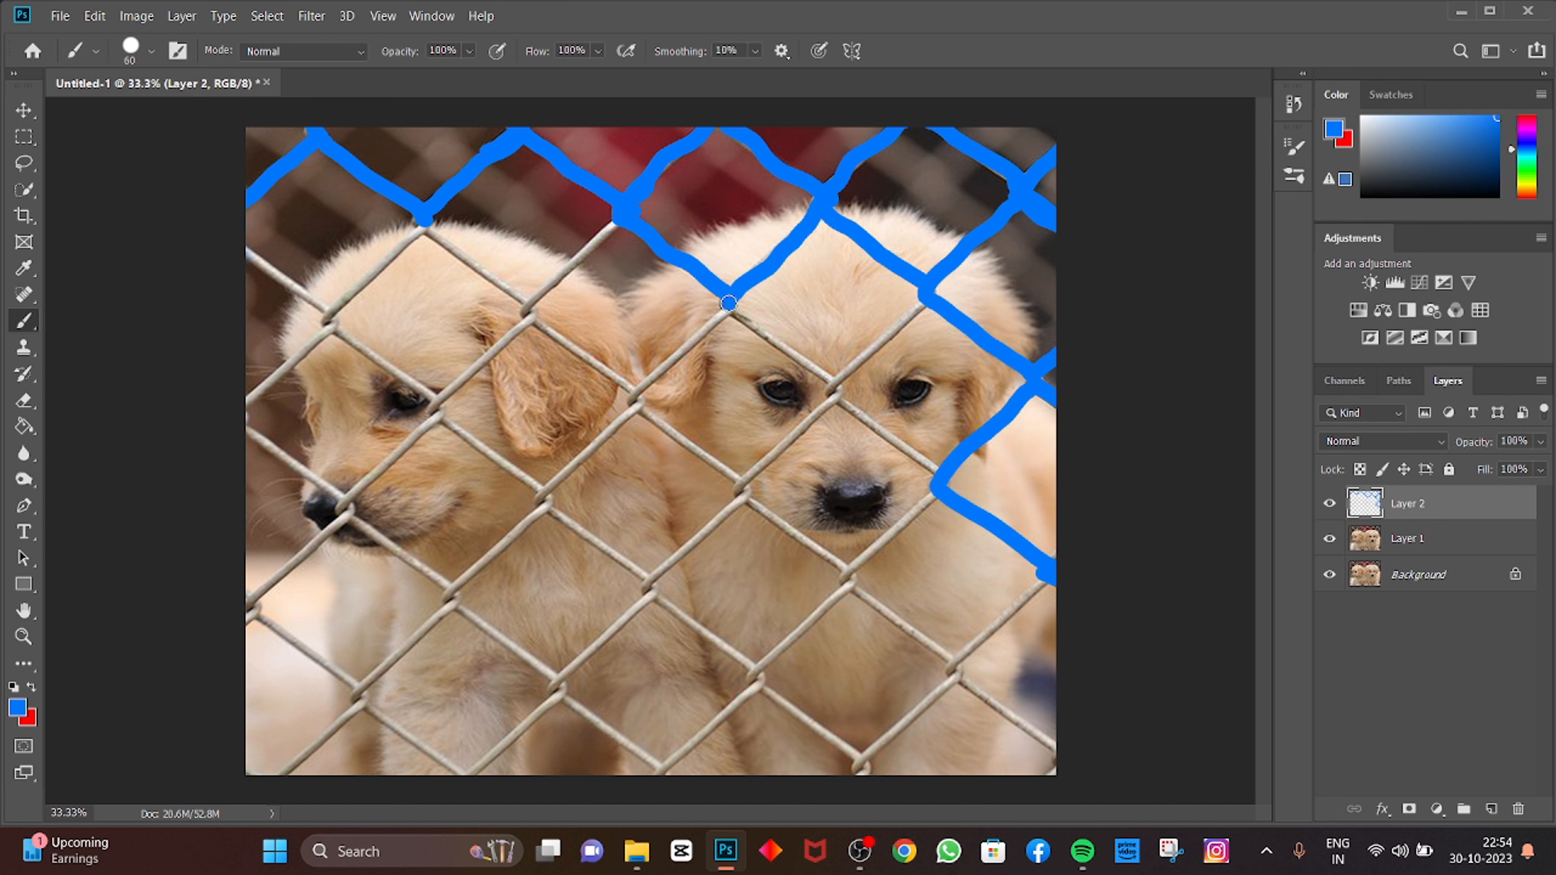
drag(728, 303, 837, 381)
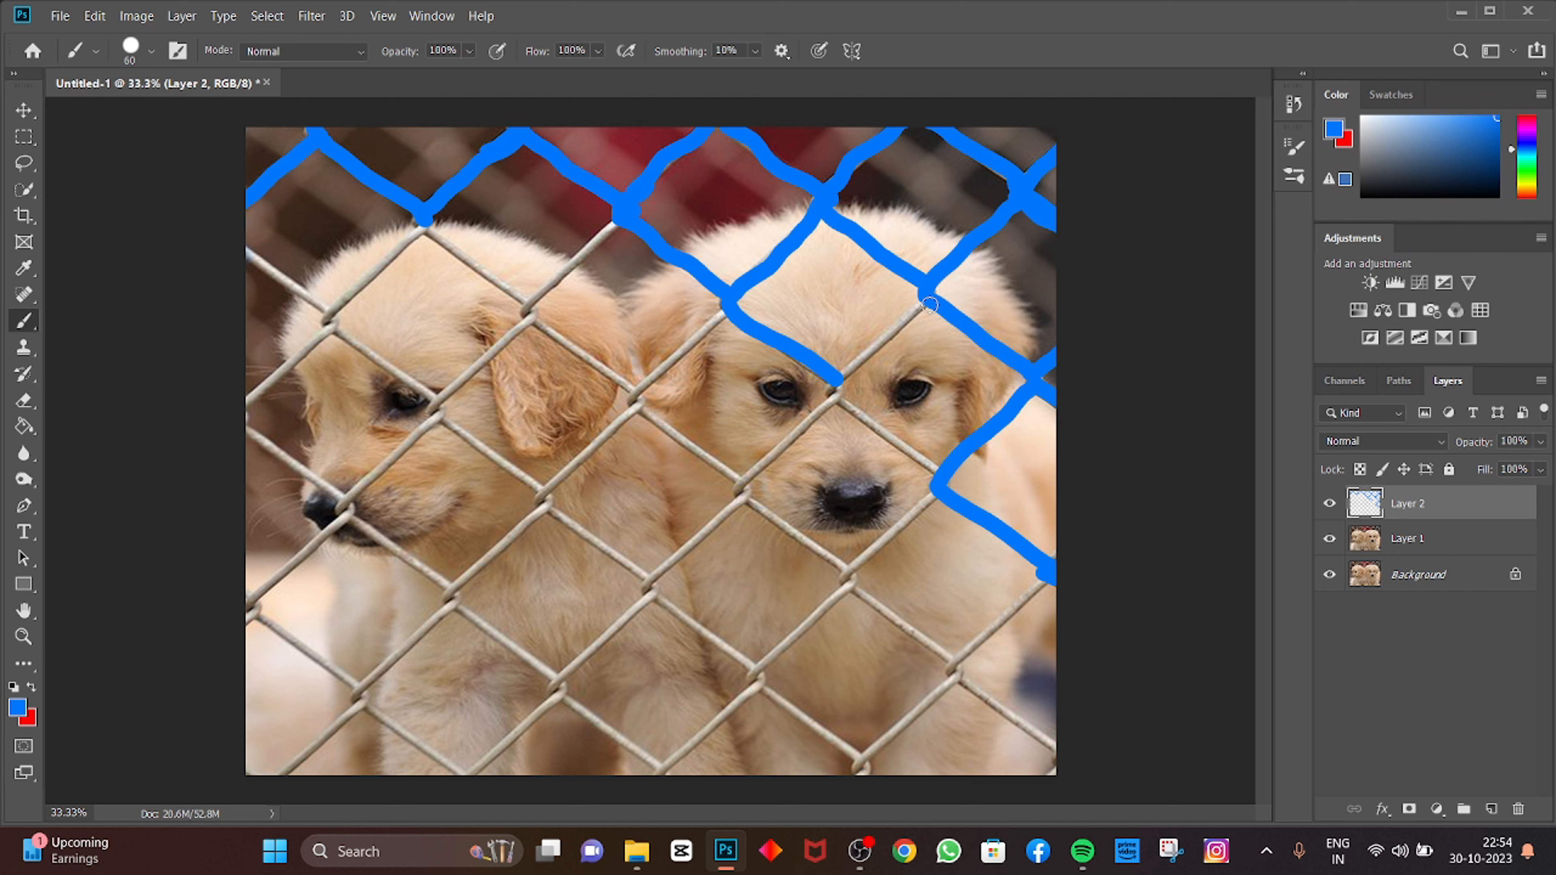
mouse_move(928, 305)
mouse_down()
mouse_move(820, 385)
mouse_move(854, 392)
mouse_move(834, 393)
mouse_move(944, 479)
mouse_up()
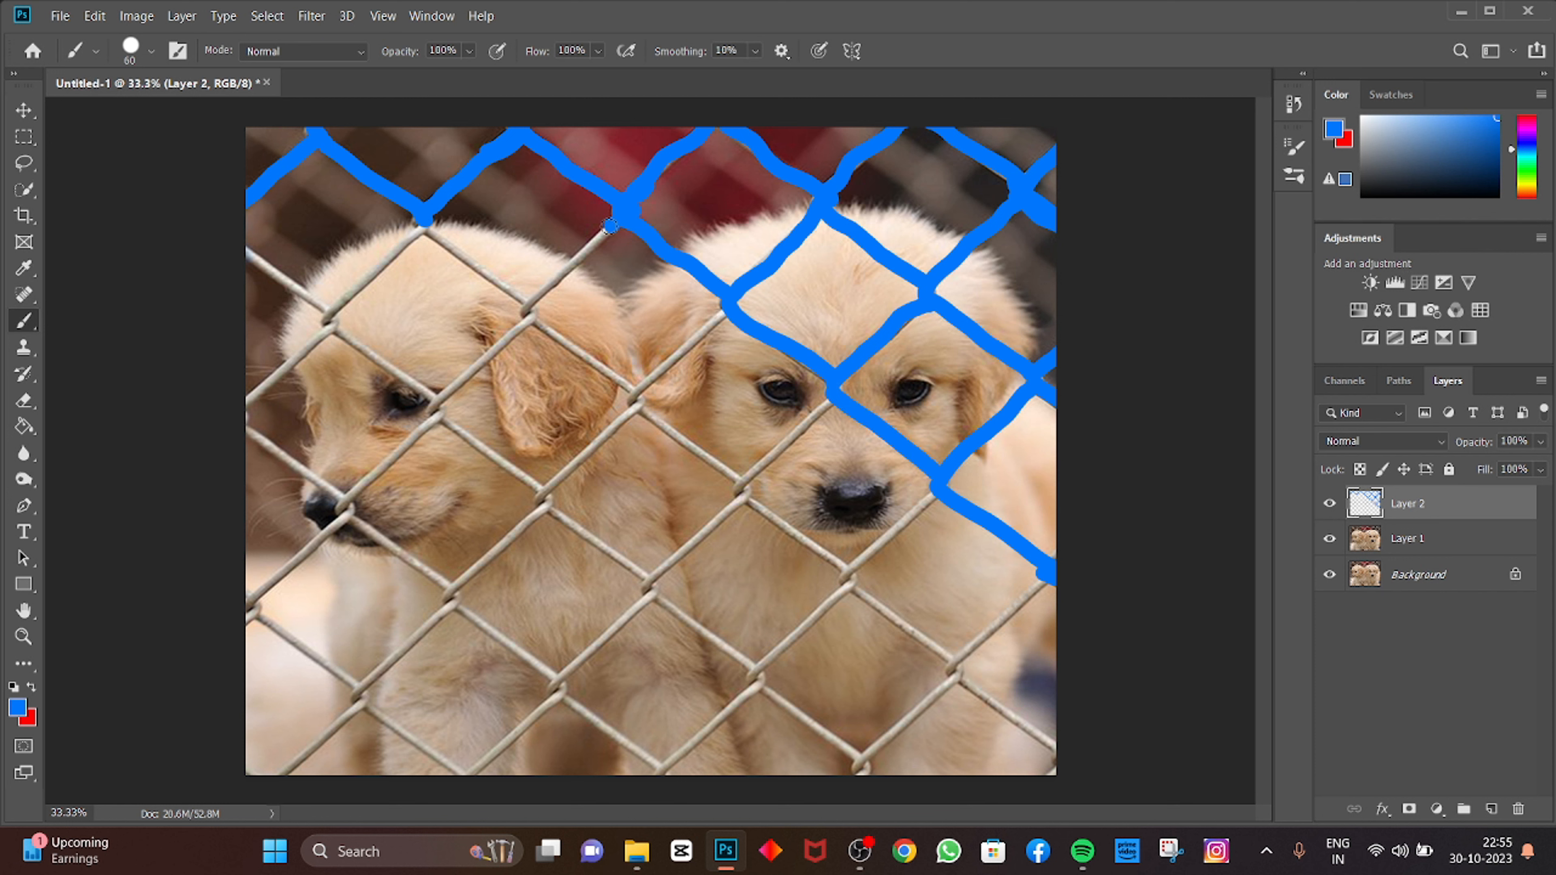
Step: Paint over the fence wires across the left puppy's head and along the image's left edge
drag(610, 227, 524, 311)
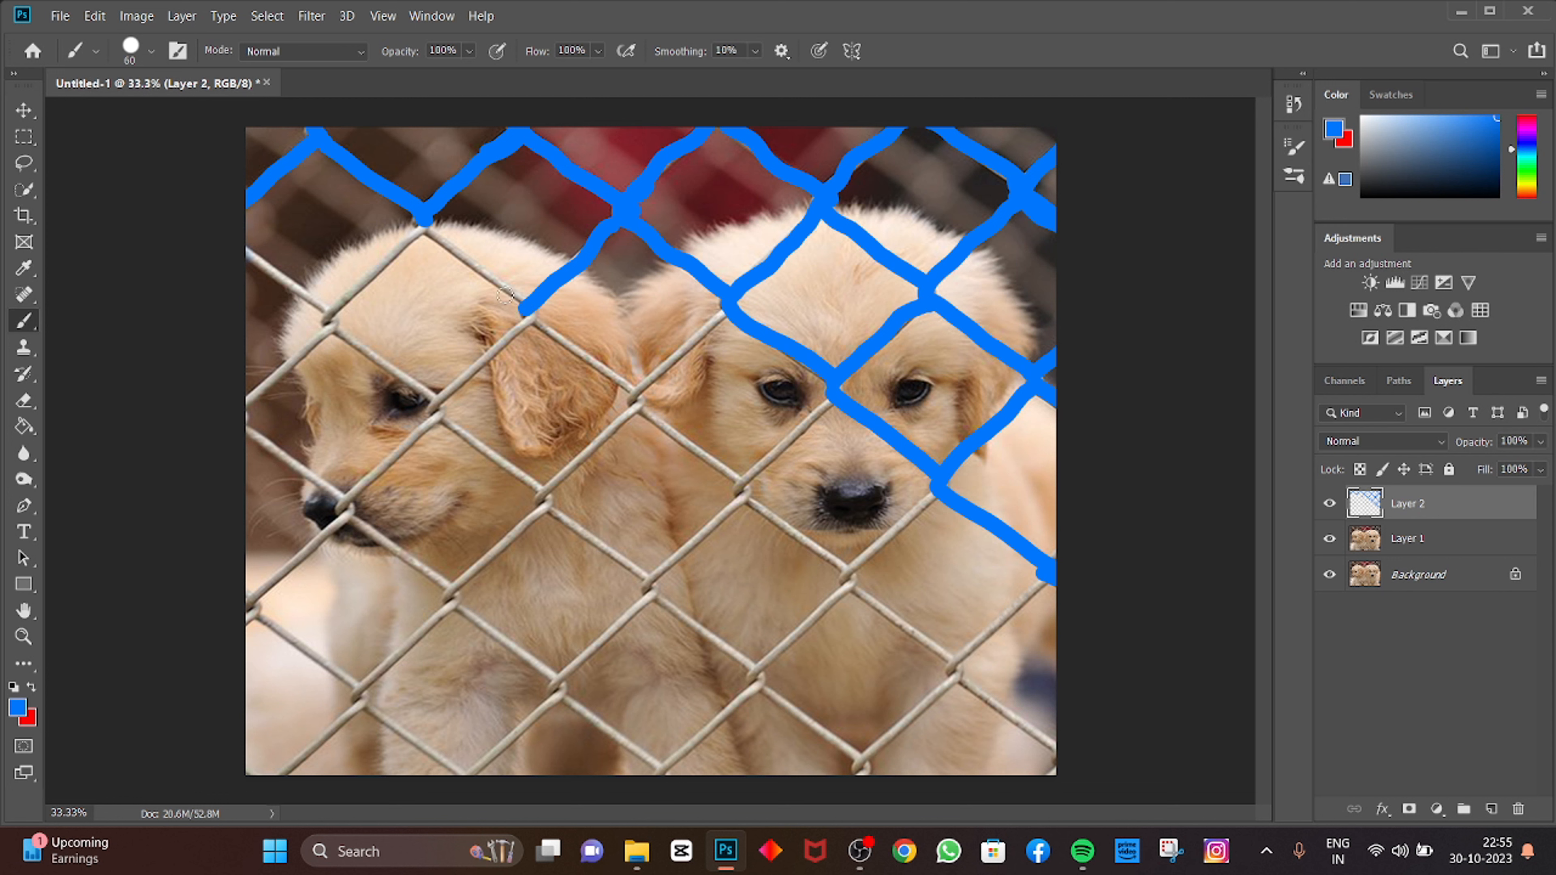
drag(421, 225, 537, 309)
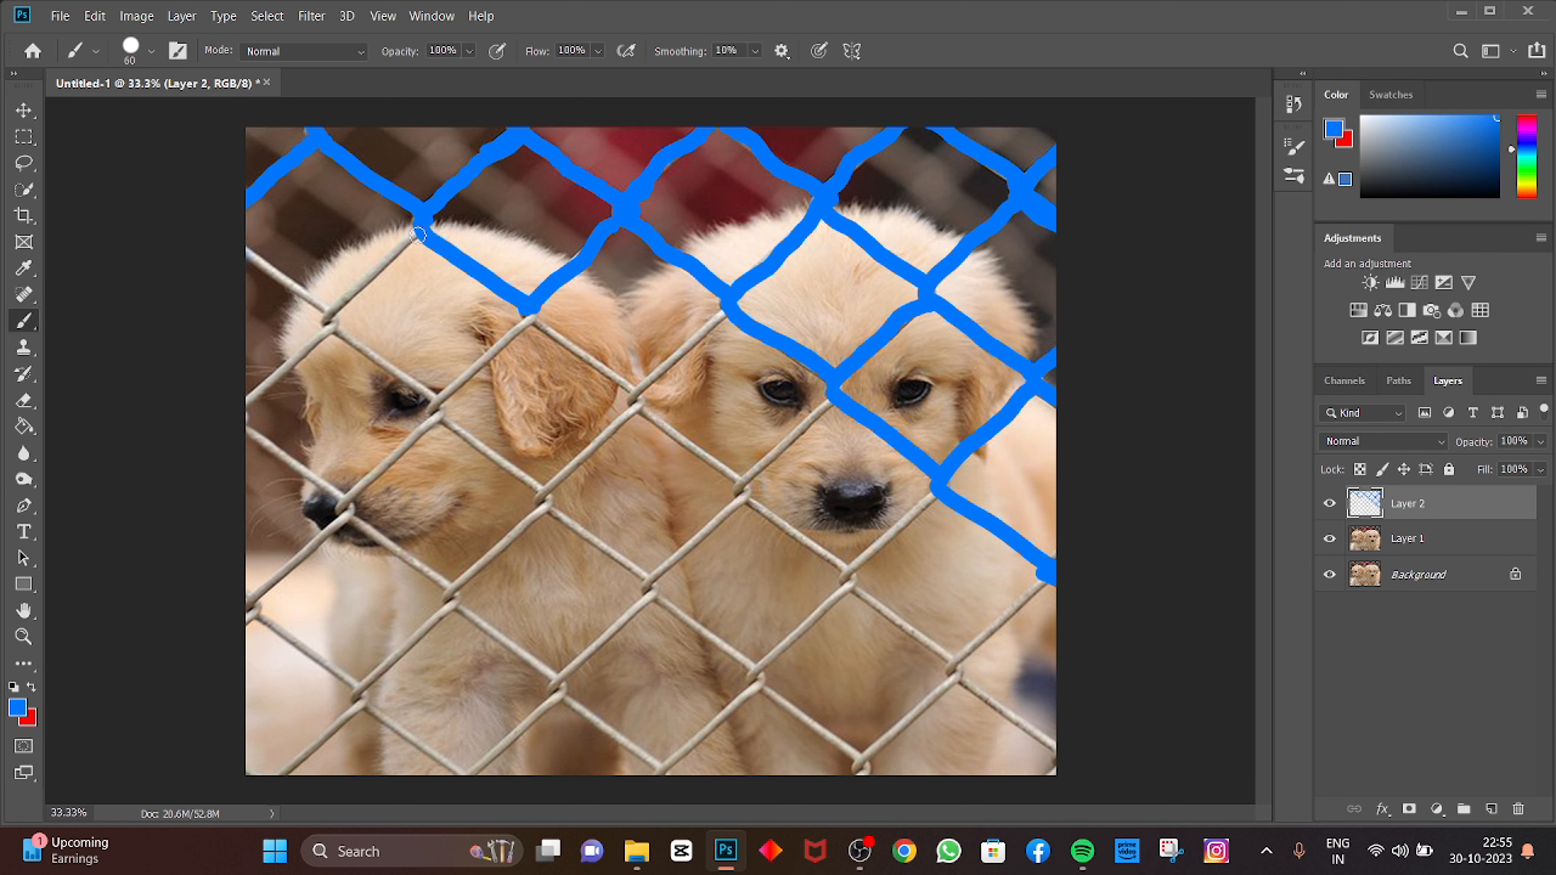
drag(416, 230, 332, 311)
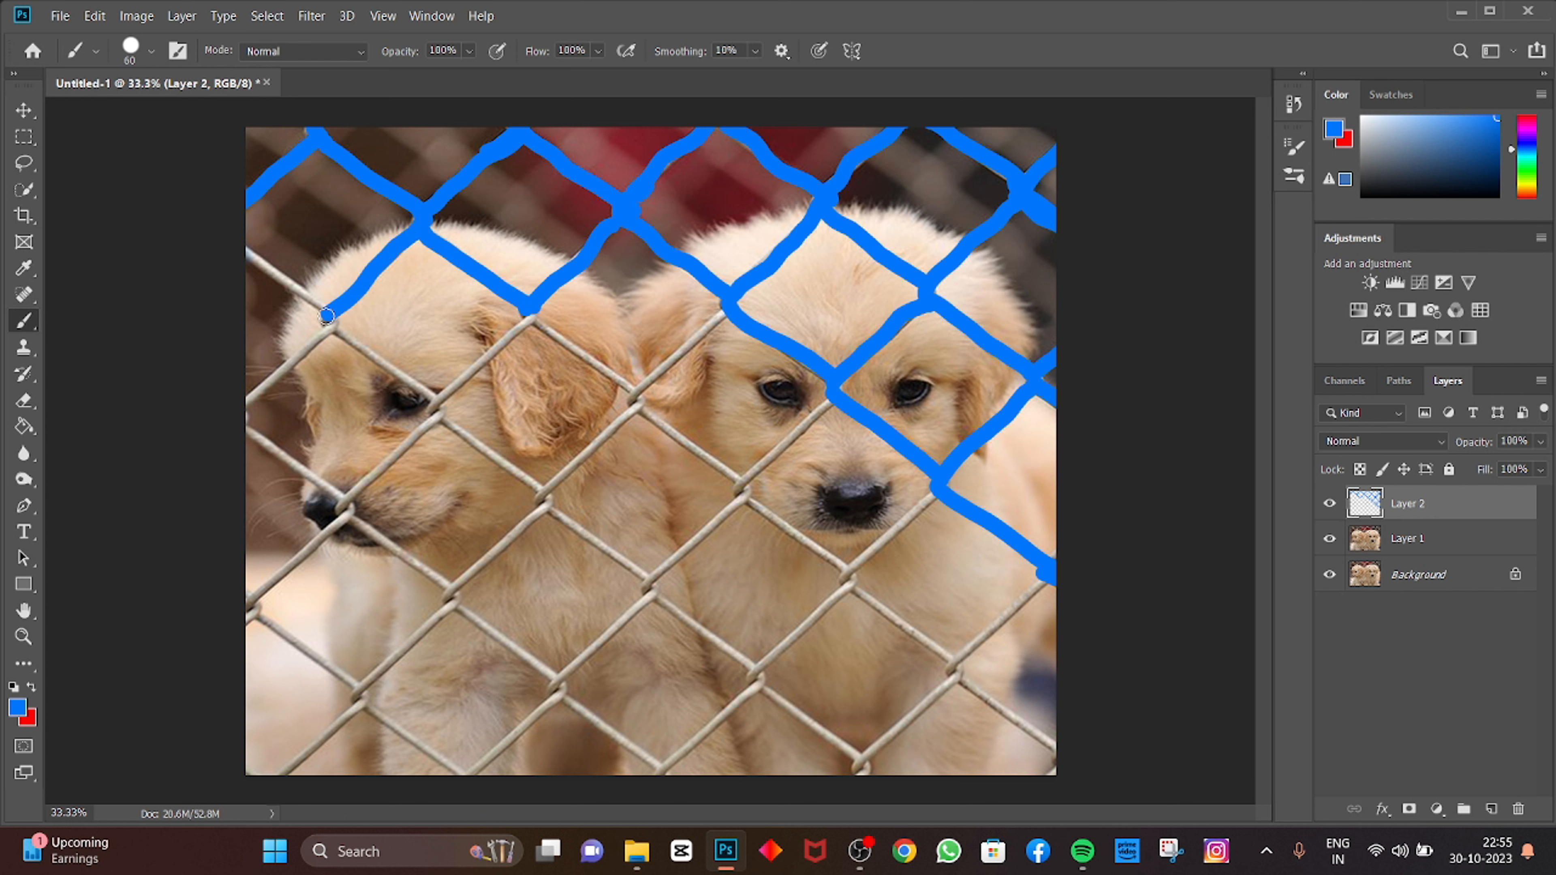
drag(243, 245, 326, 310)
drag(255, 260, 268, 271)
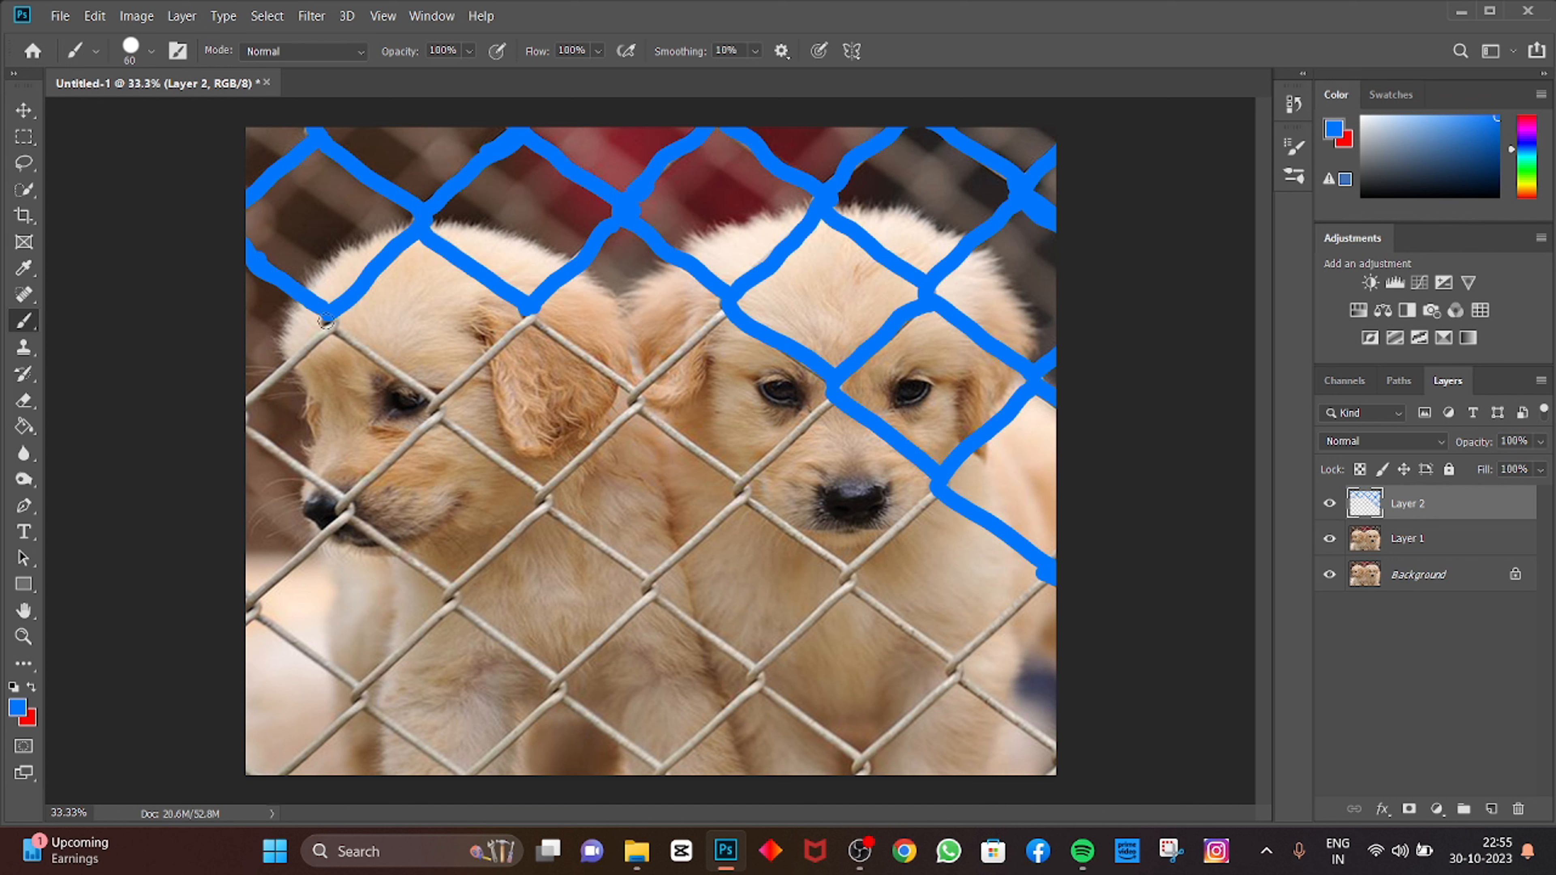
drag(329, 322, 236, 414)
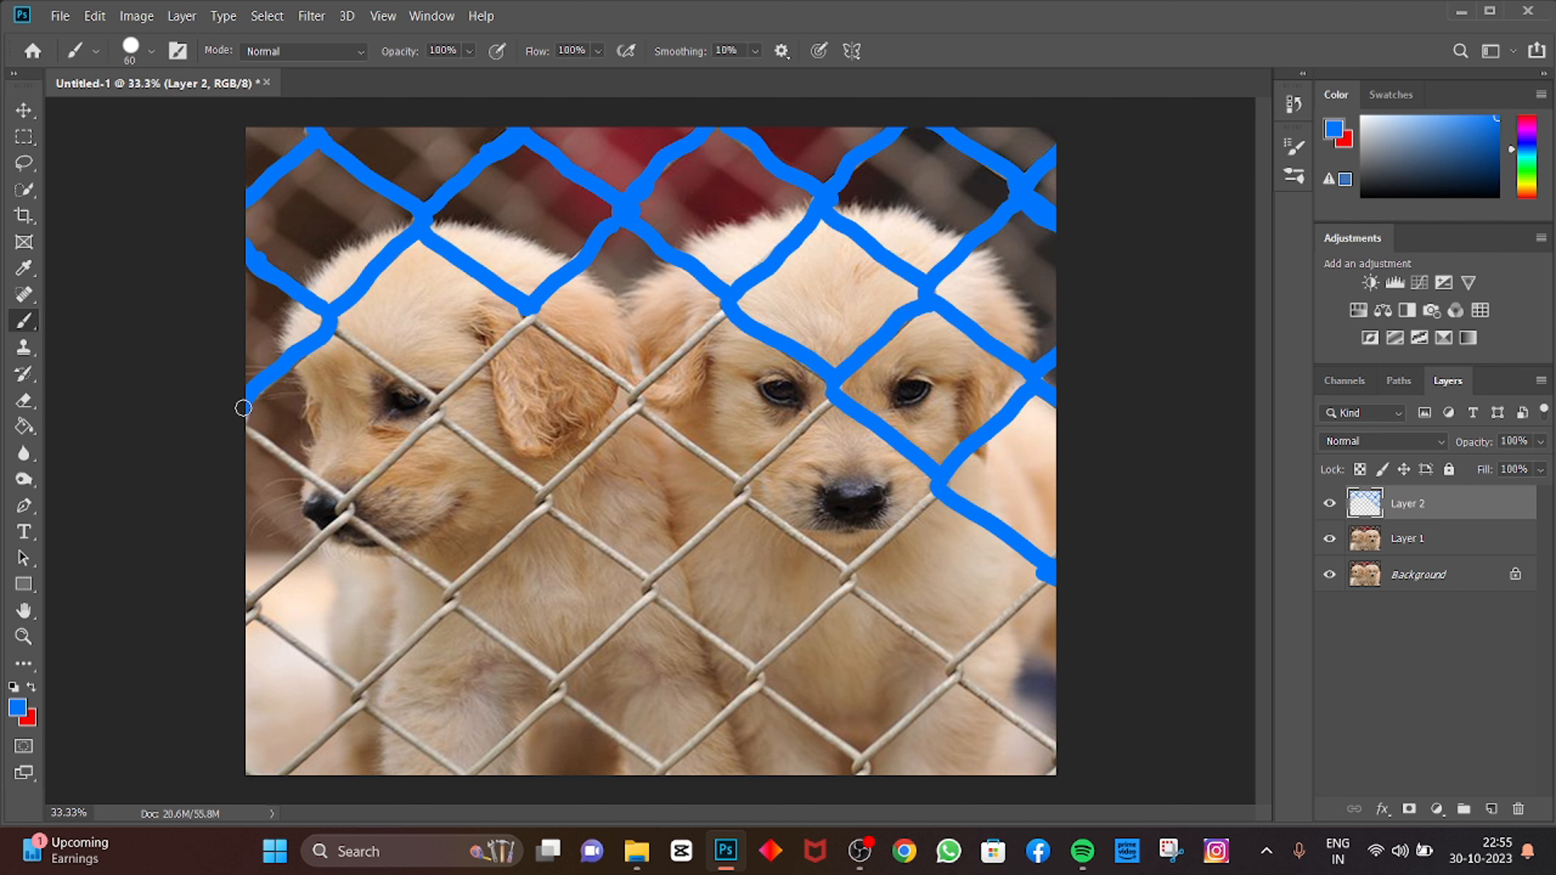
drag(246, 425, 347, 497)
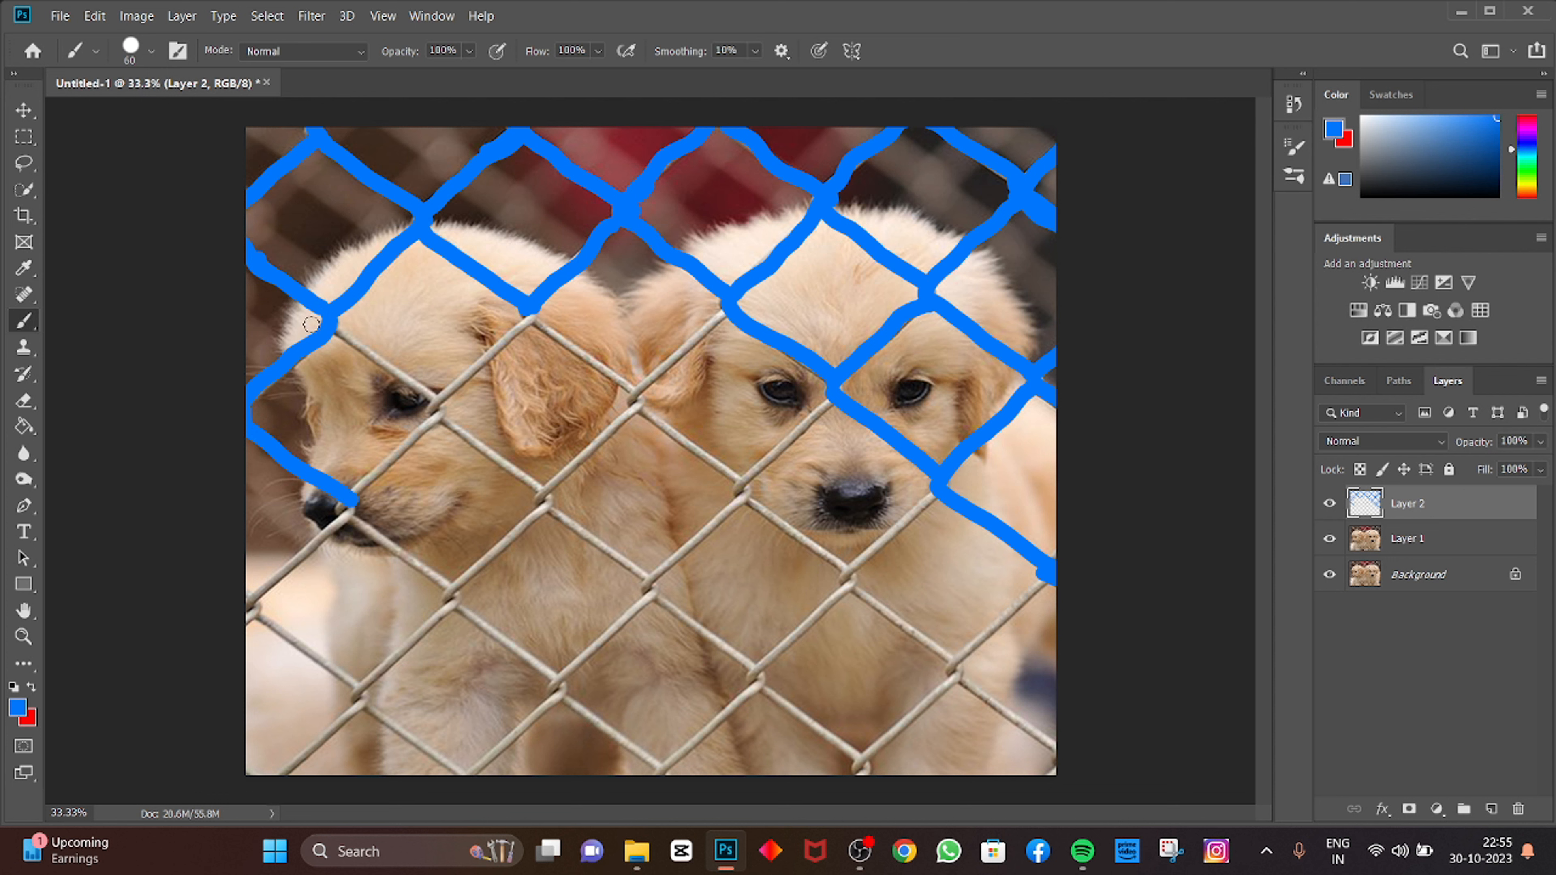
Step: Paint over the wires across the left puppy's ear and the right puppy's eyes and muzzle
mouse_move(347, 337)
mouse_down()
mouse_move(438, 415)
mouse_move(443, 390)
mouse_move(517, 342)
mouse_up()
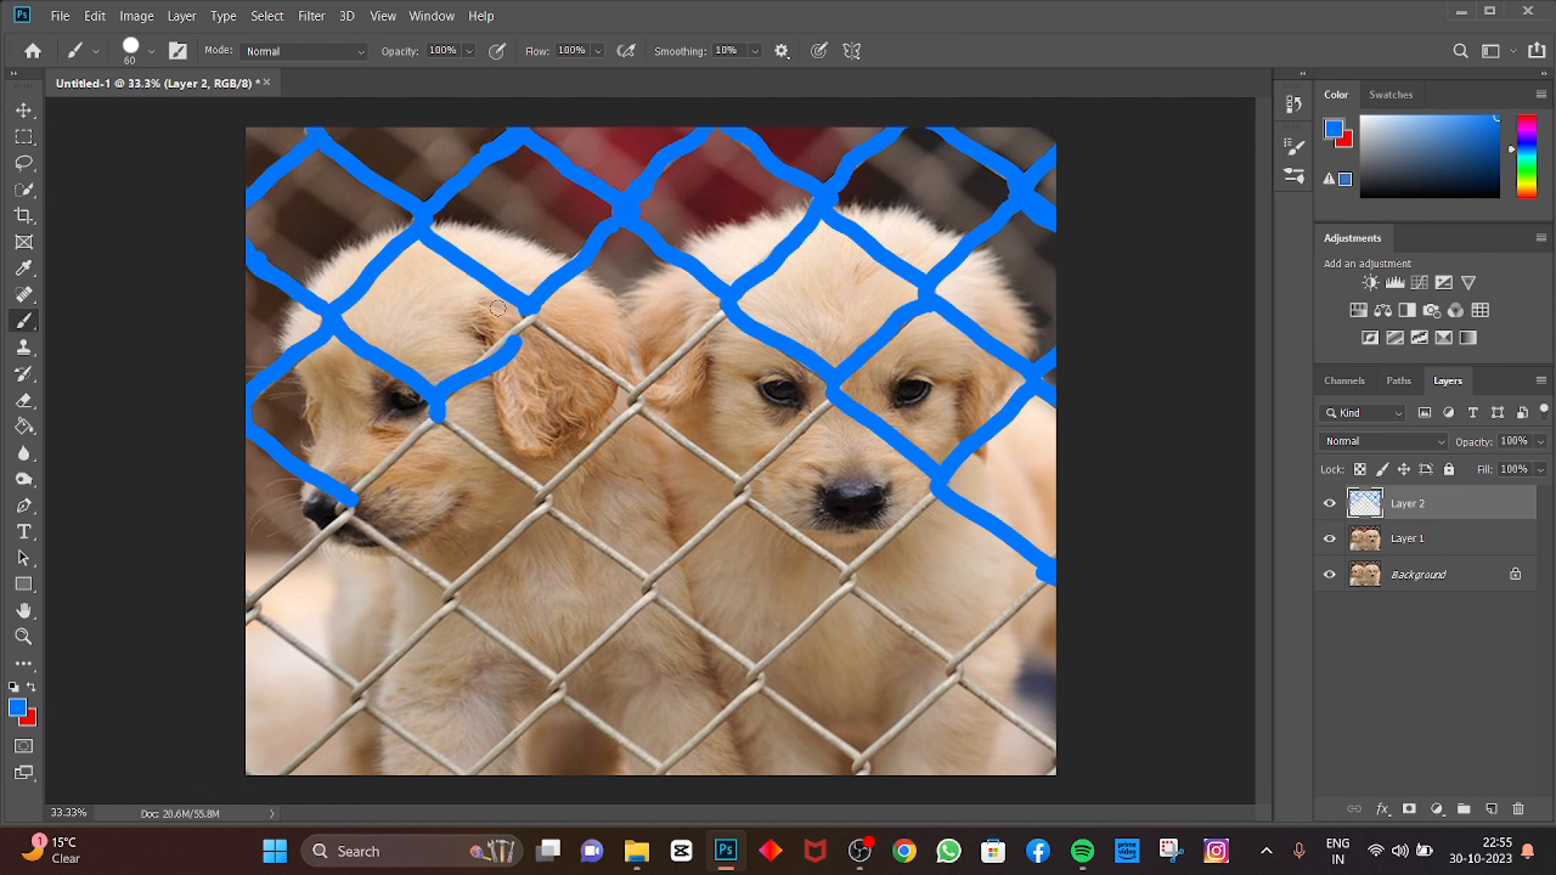
key(ctrl+z)
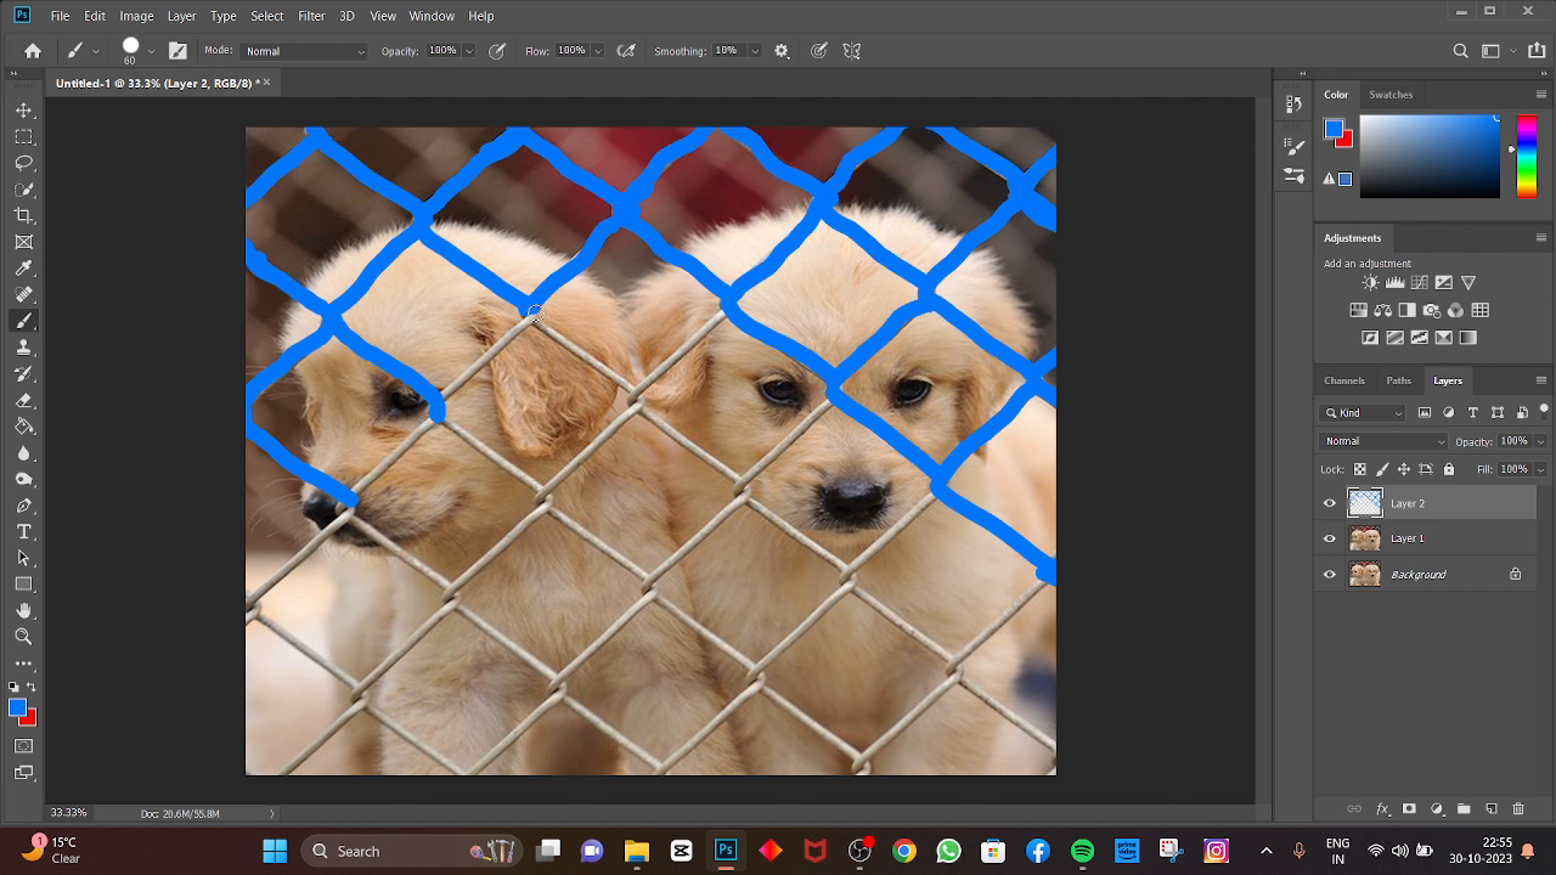
drag(522, 331, 437, 402)
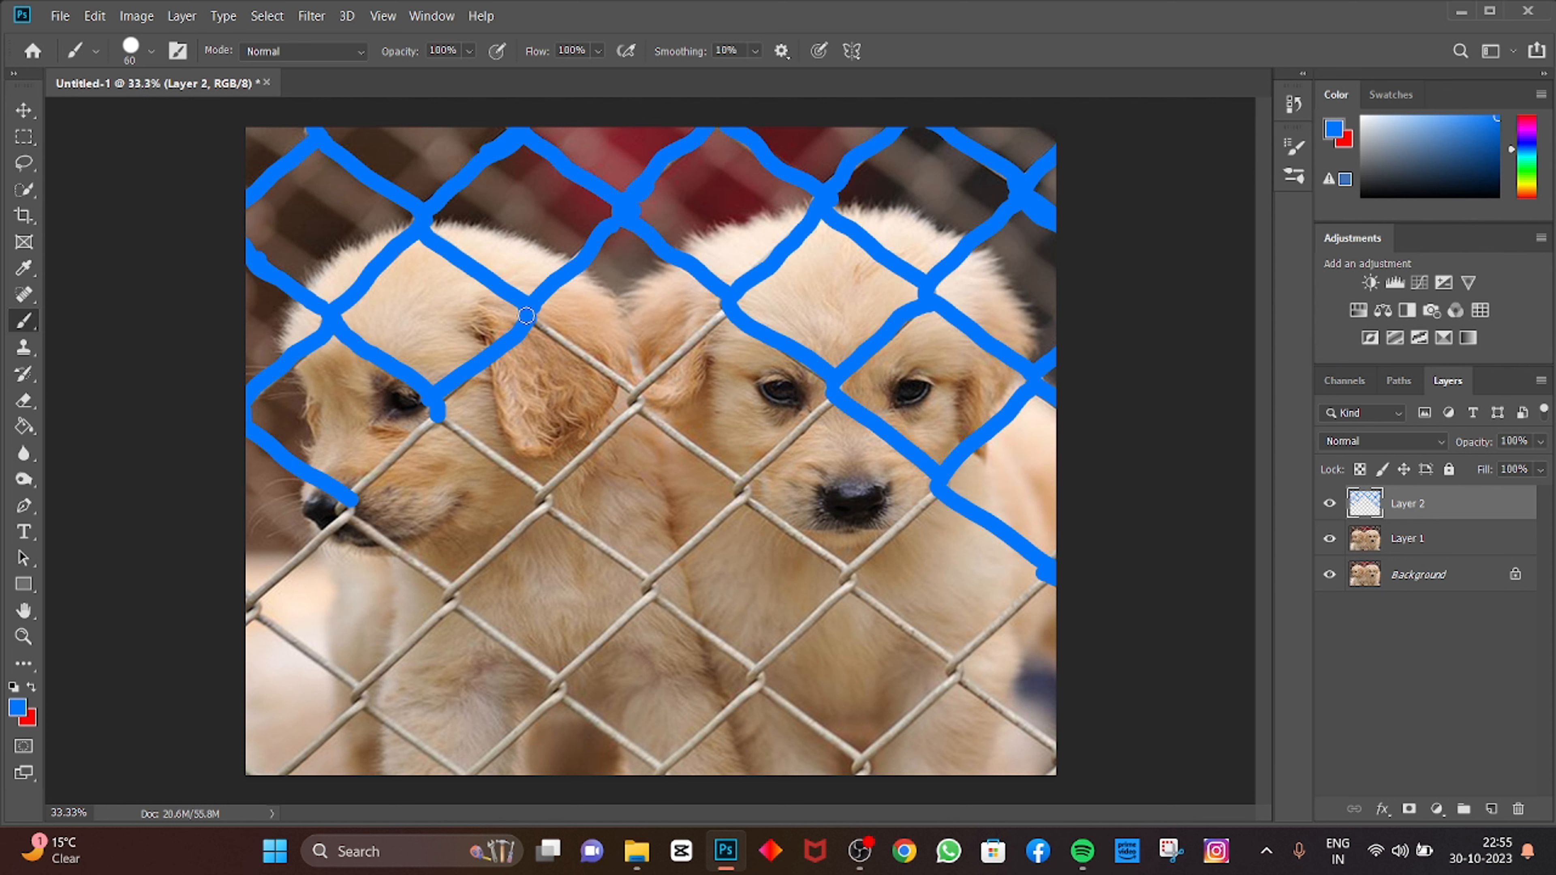
mouse_move(526, 315)
mouse_down()
mouse_move(637, 388)
mouse_move(724, 312)
mouse_move(633, 407)
mouse_move(739, 484)
mouse_move(830, 402)
mouse_move(787, 421)
mouse_up()
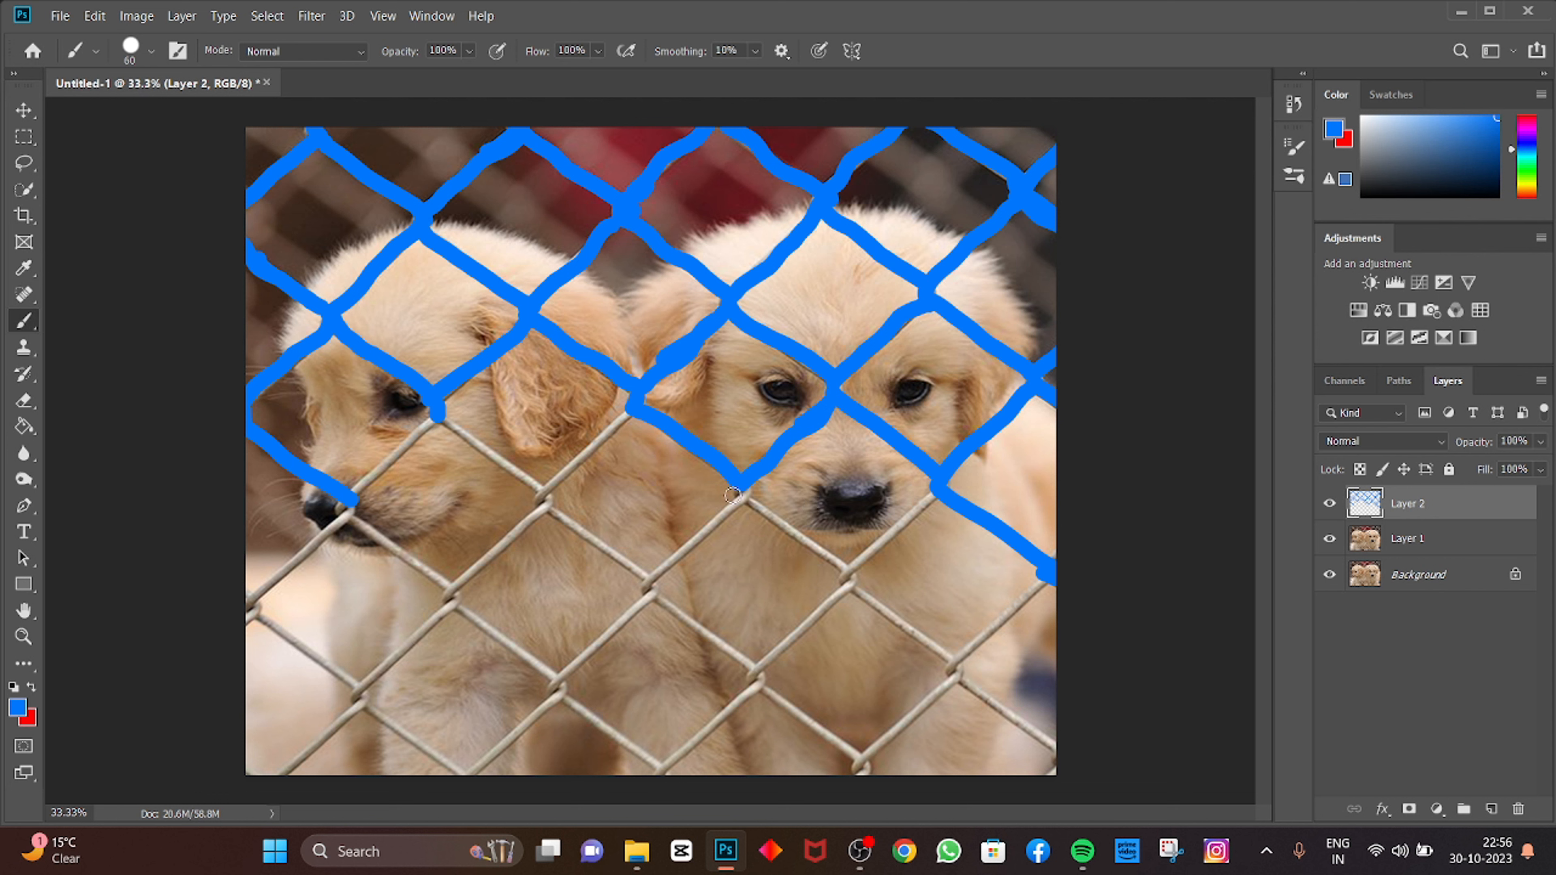
mouse_move(741, 491)
mouse_down()
mouse_move(851, 579)
mouse_move(937, 490)
mouse_move(911, 515)
mouse_up()
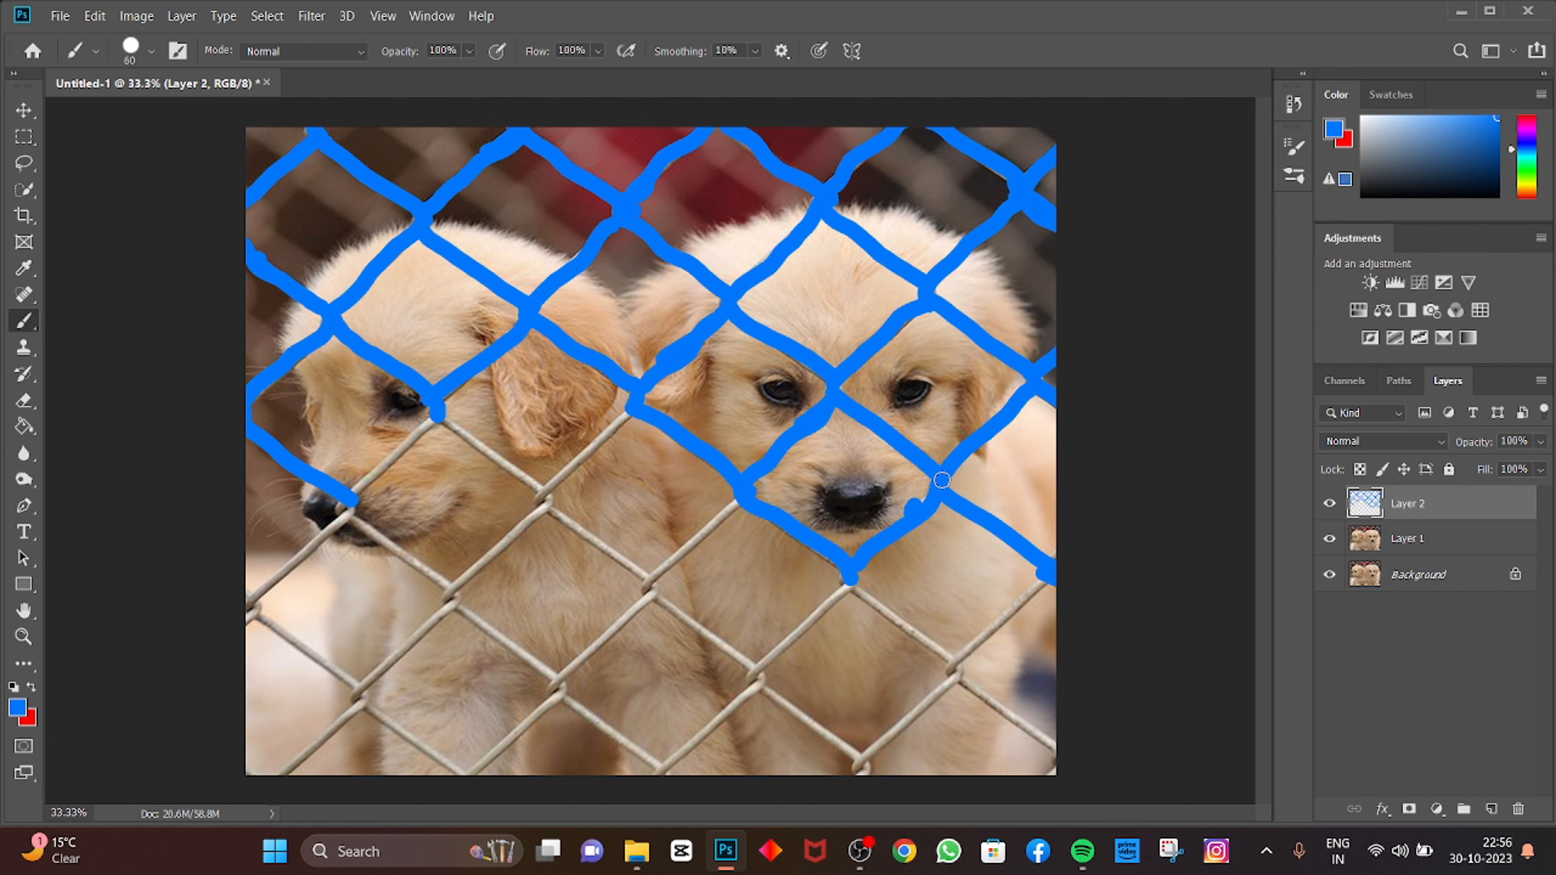
drag(942, 480, 924, 505)
Step: Paint over the lower-right wires and the wires between the puppies below the left puppy's ear
mouse_move(848, 578)
mouse_down()
mouse_move(961, 662)
mouse_move(1044, 579)
mouse_move(953, 668)
mouse_move(1087, 767)
mouse_up()
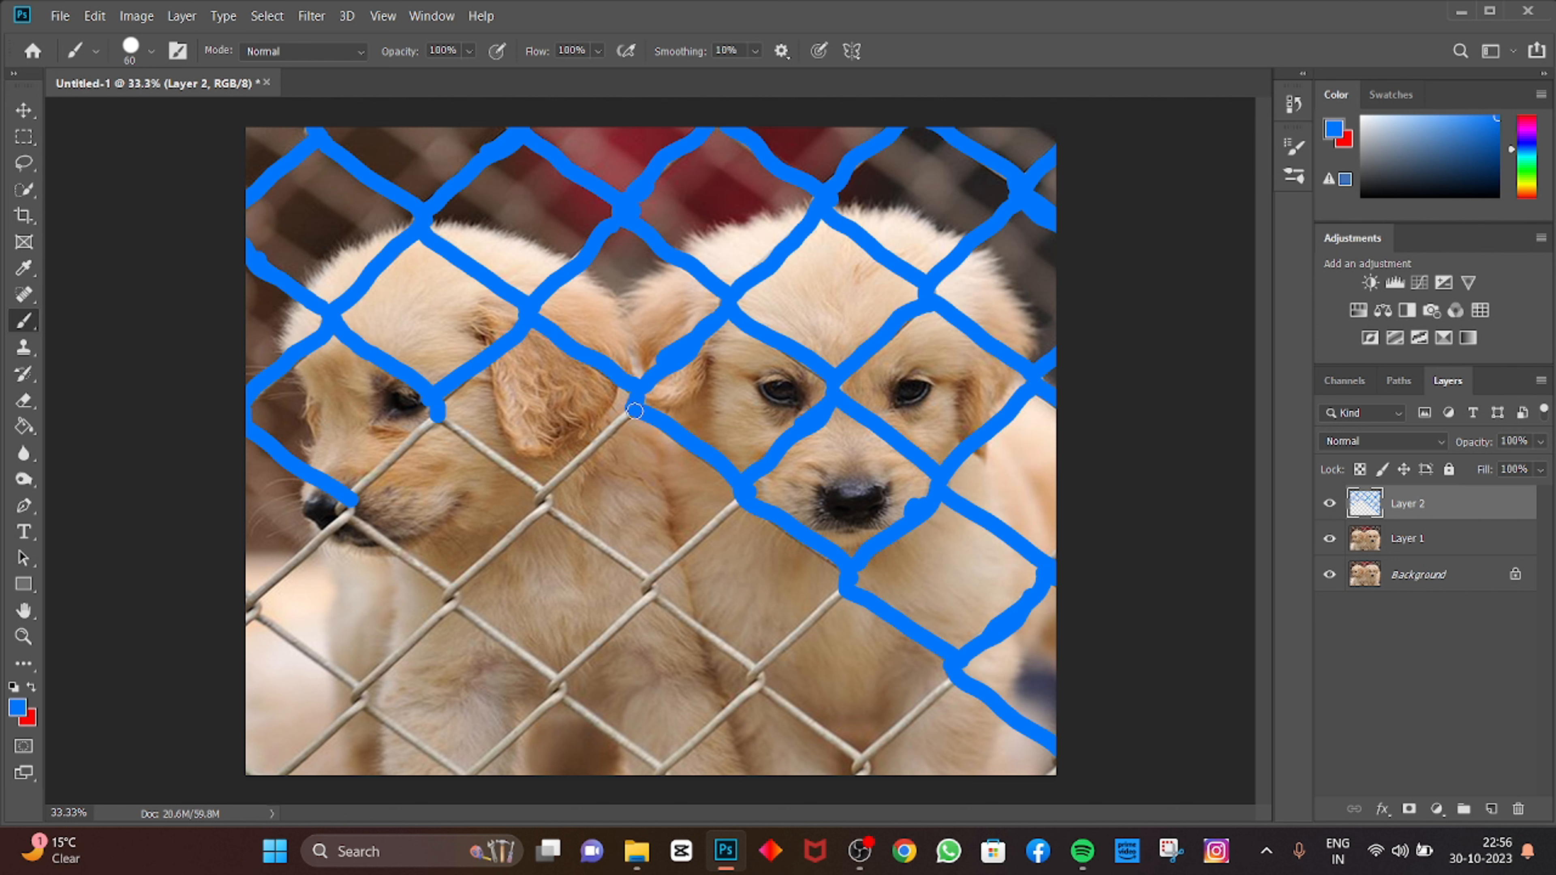
drag(632, 415, 544, 495)
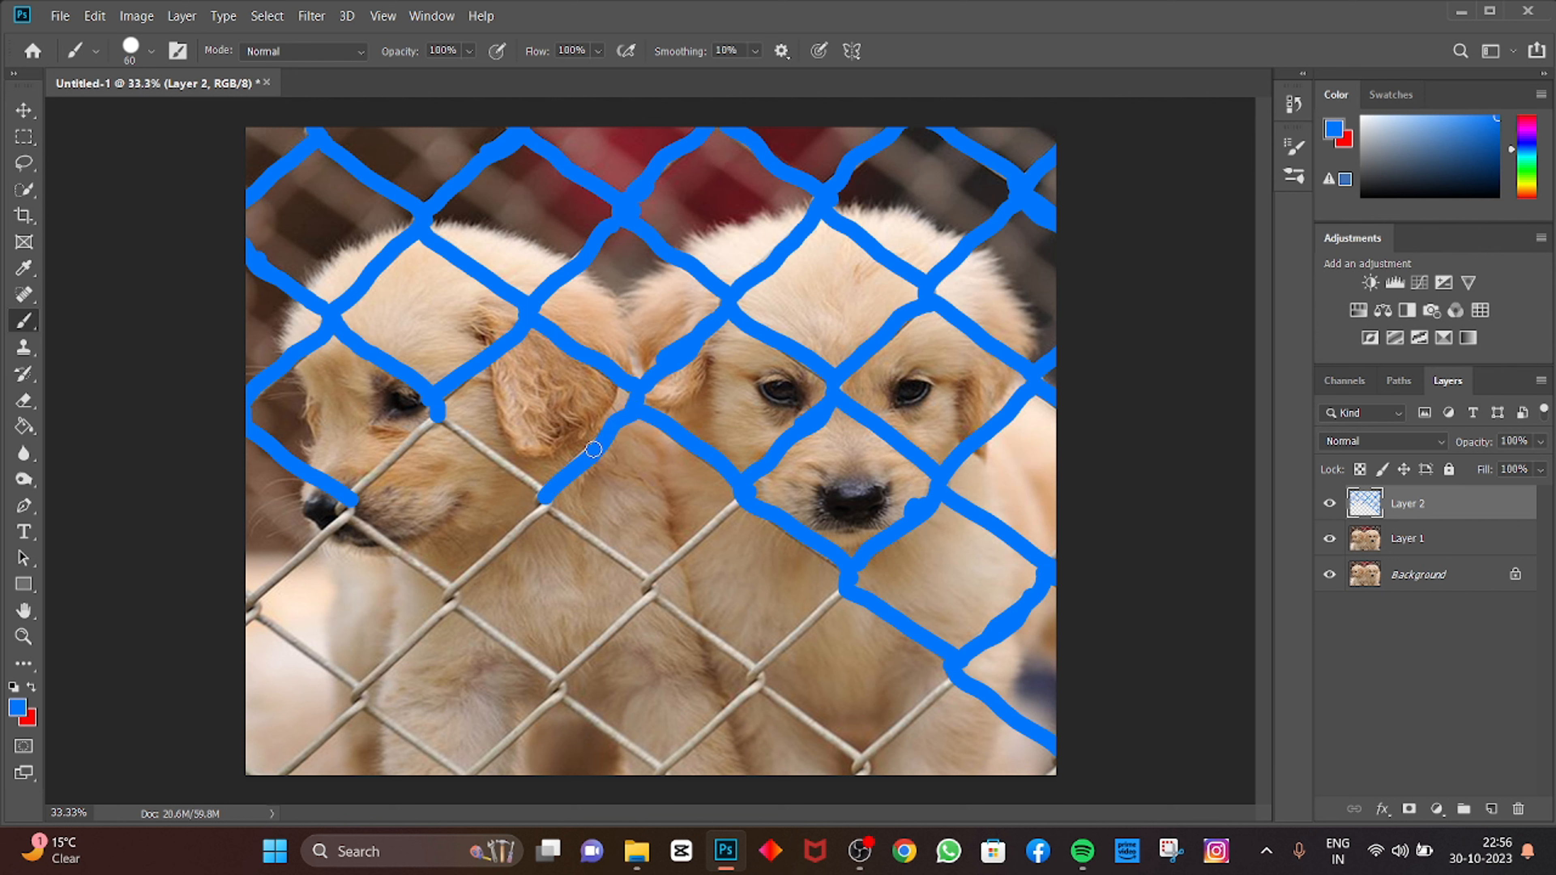
drag(593, 449, 574, 468)
drag(439, 416, 490, 458)
drag(525, 479, 546, 493)
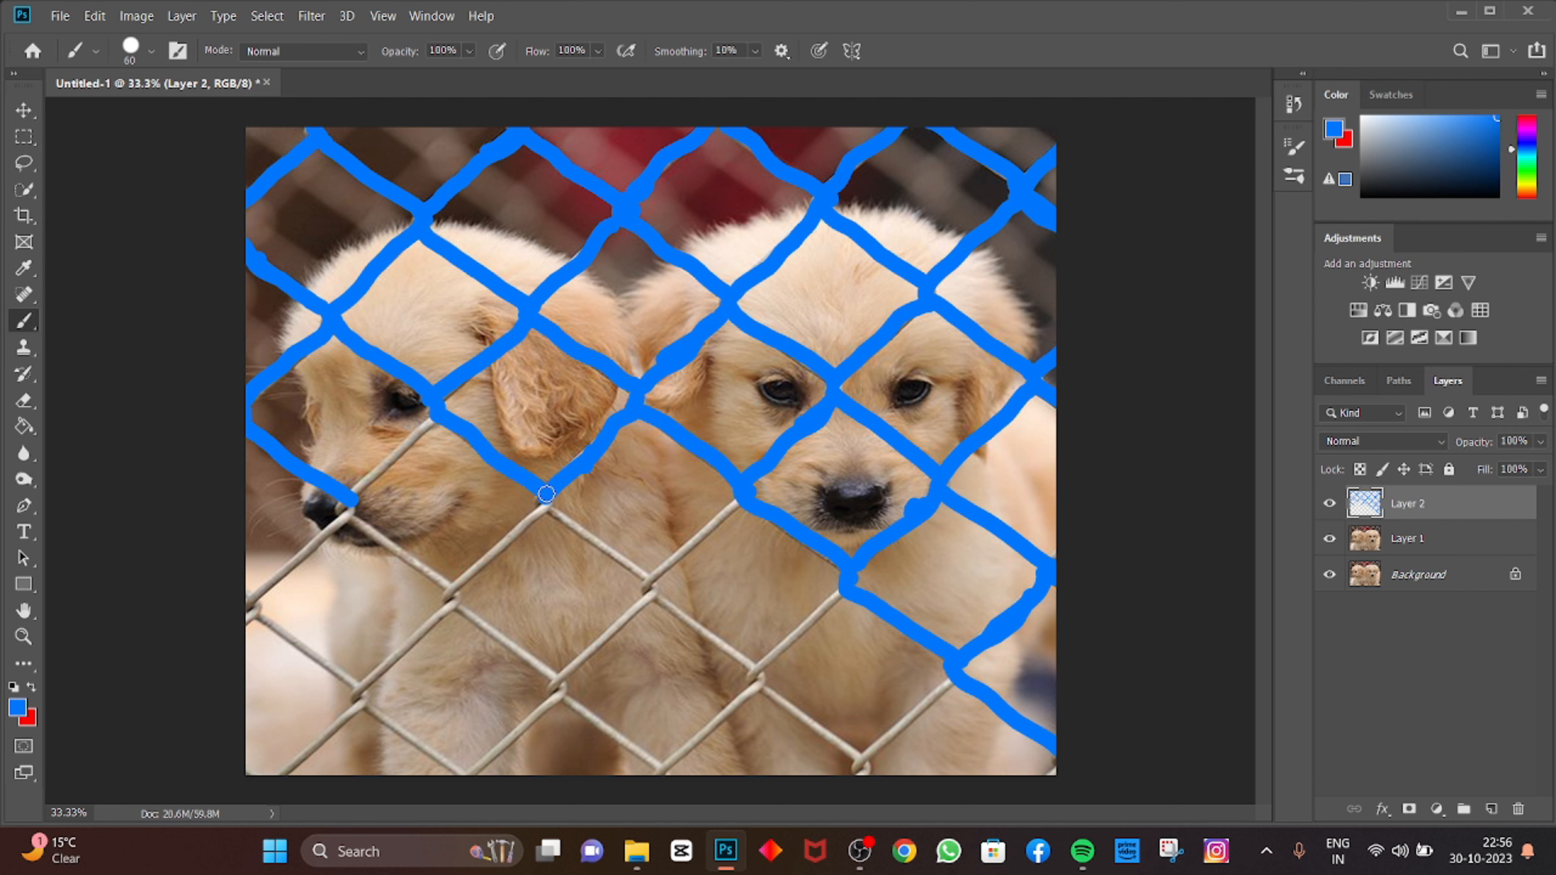
mouse_move(427, 420)
mouse_down()
mouse_move(341, 510)
mouse_move(447, 594)
mouse_up()
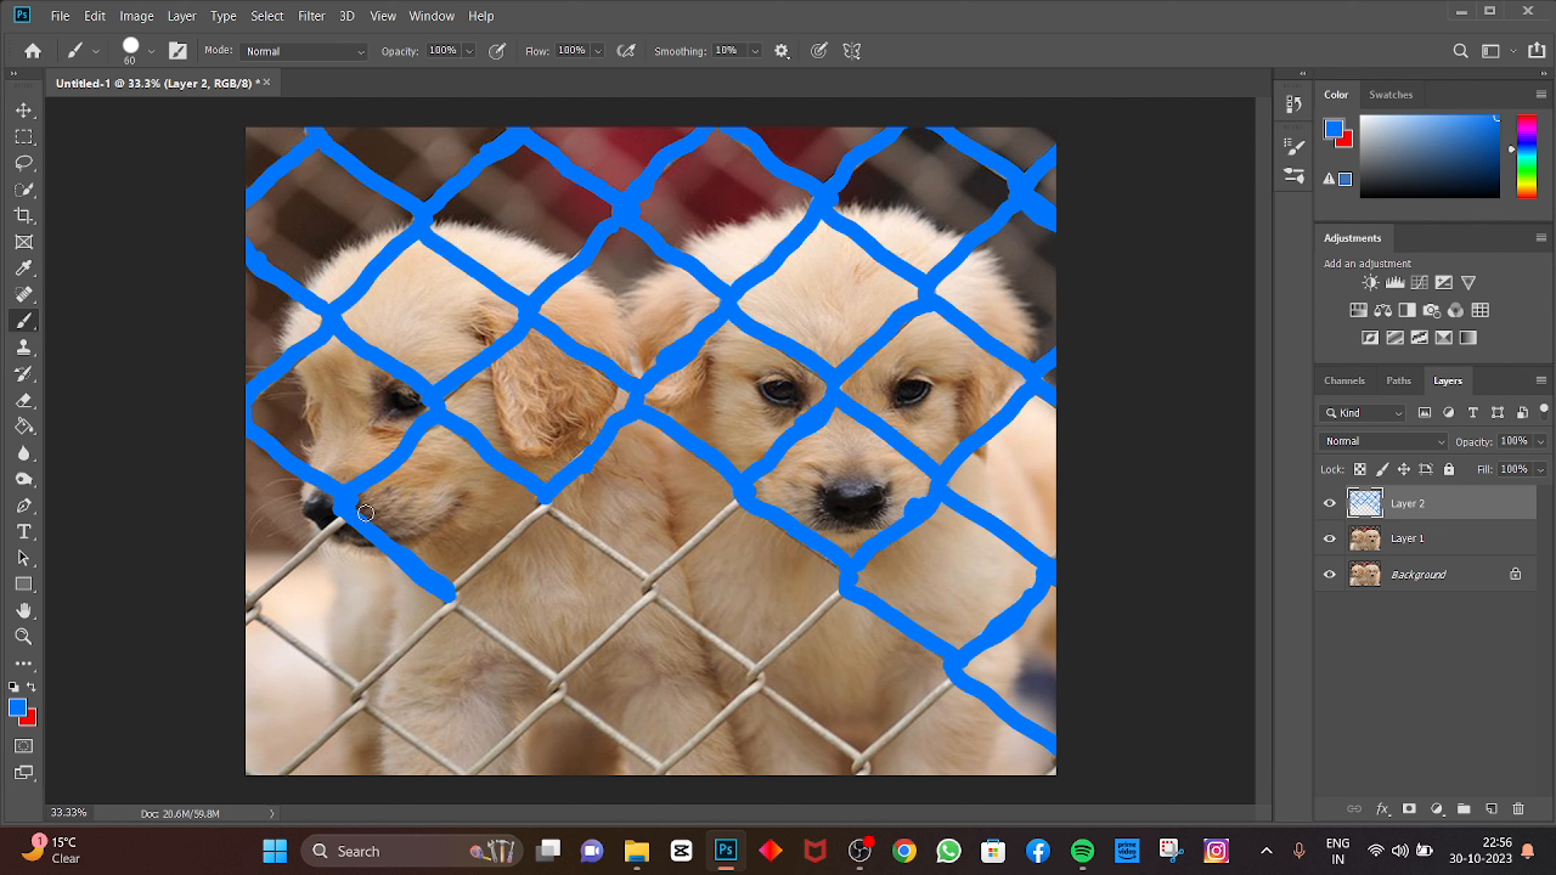
Step: Paint over the fence wires in the lower-left corner of the photo
drag(347, 515, 197, 615)
key(ctrl+z)
drag(250, 607, 238, 613)
mouse_move(345, 518)
mouse_down()
mouse_move(247, 600)
mouse_move(361, 692)
mouse_move(331, 667)
mouse_up()
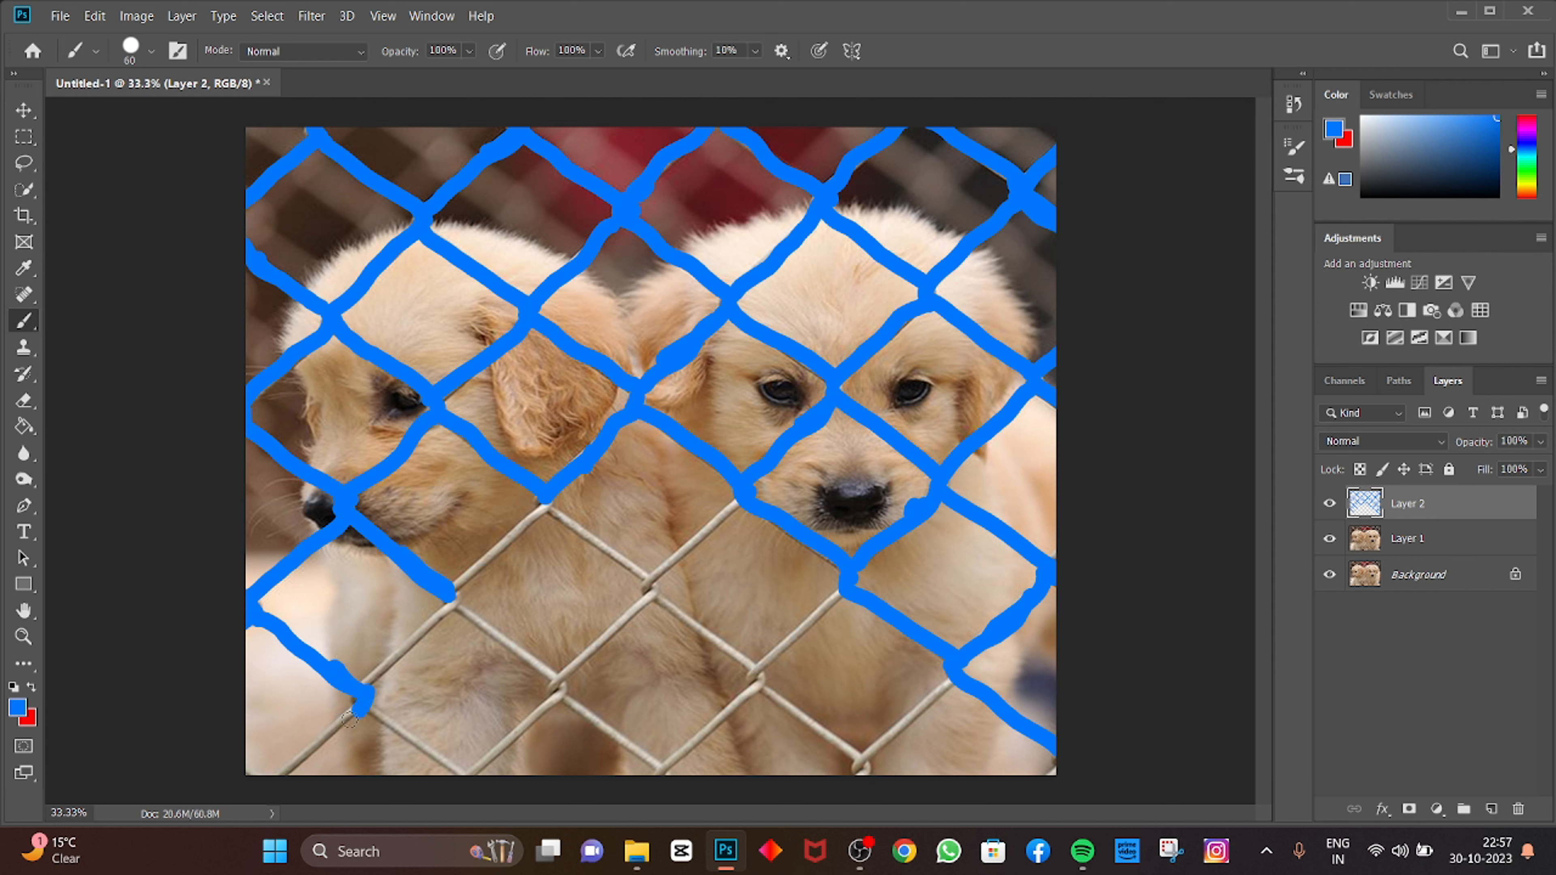
mouse_move(349, 720)
mouse_down()
mouse_move(297, 751)
mouse_move(334, 717)
mouse_up()
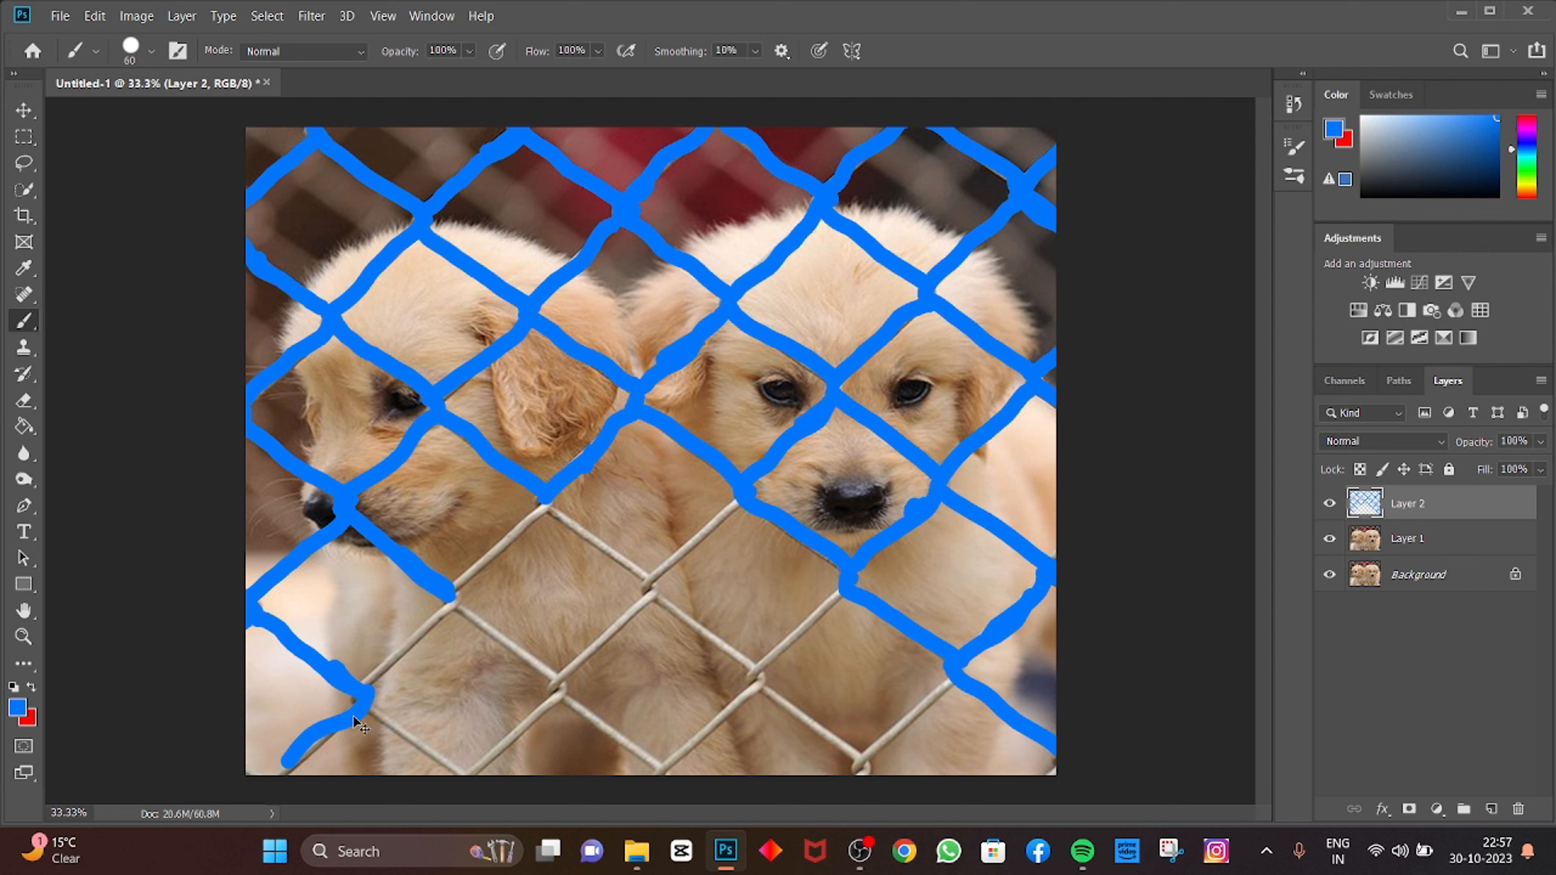
key(ctrl+z)
drag(362, 694, 270, 773)
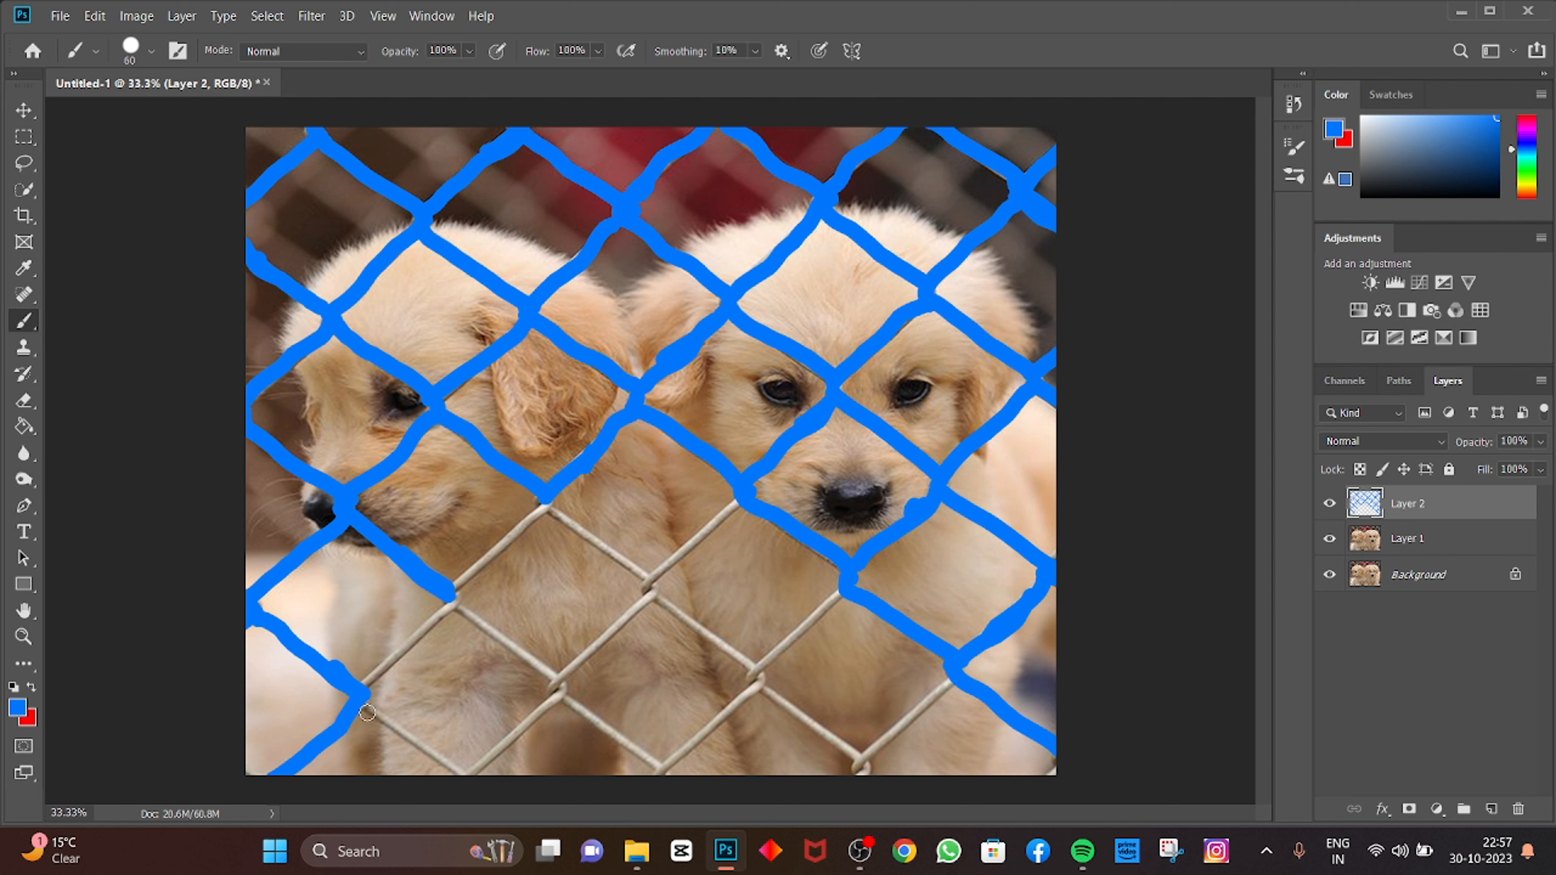
drag(359, 693, 466, 773)
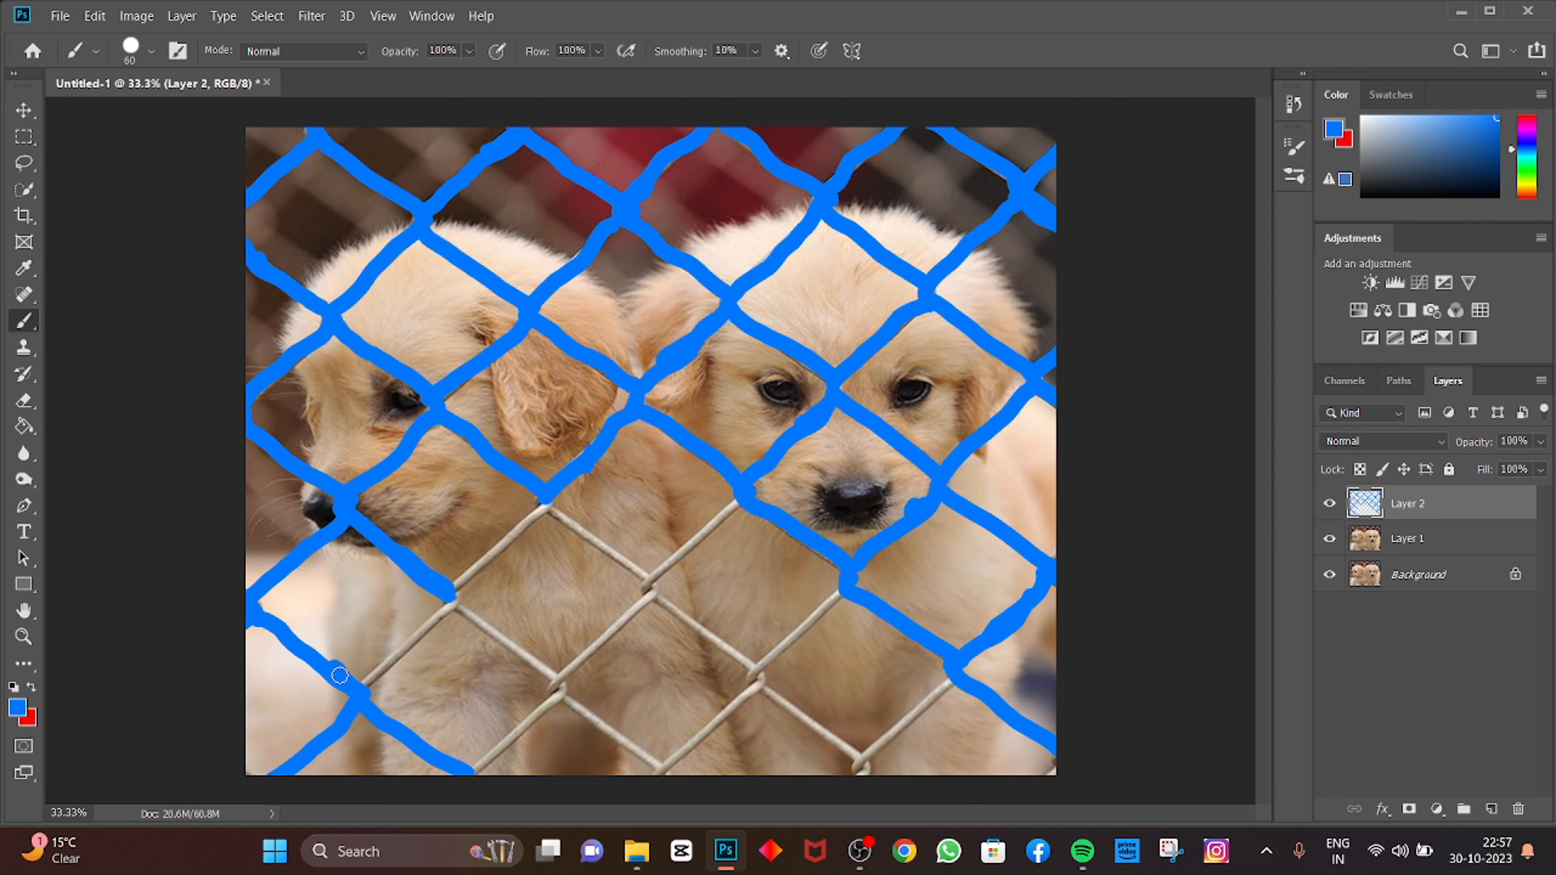
Step: Paint over the remaining fence wires along the lower-left area and below the left puppy's muzzle
mouse_move(369, 679)
mouse_down()
mouse_move(458, 596)
mouse_move(386, 662)
mouse_up()
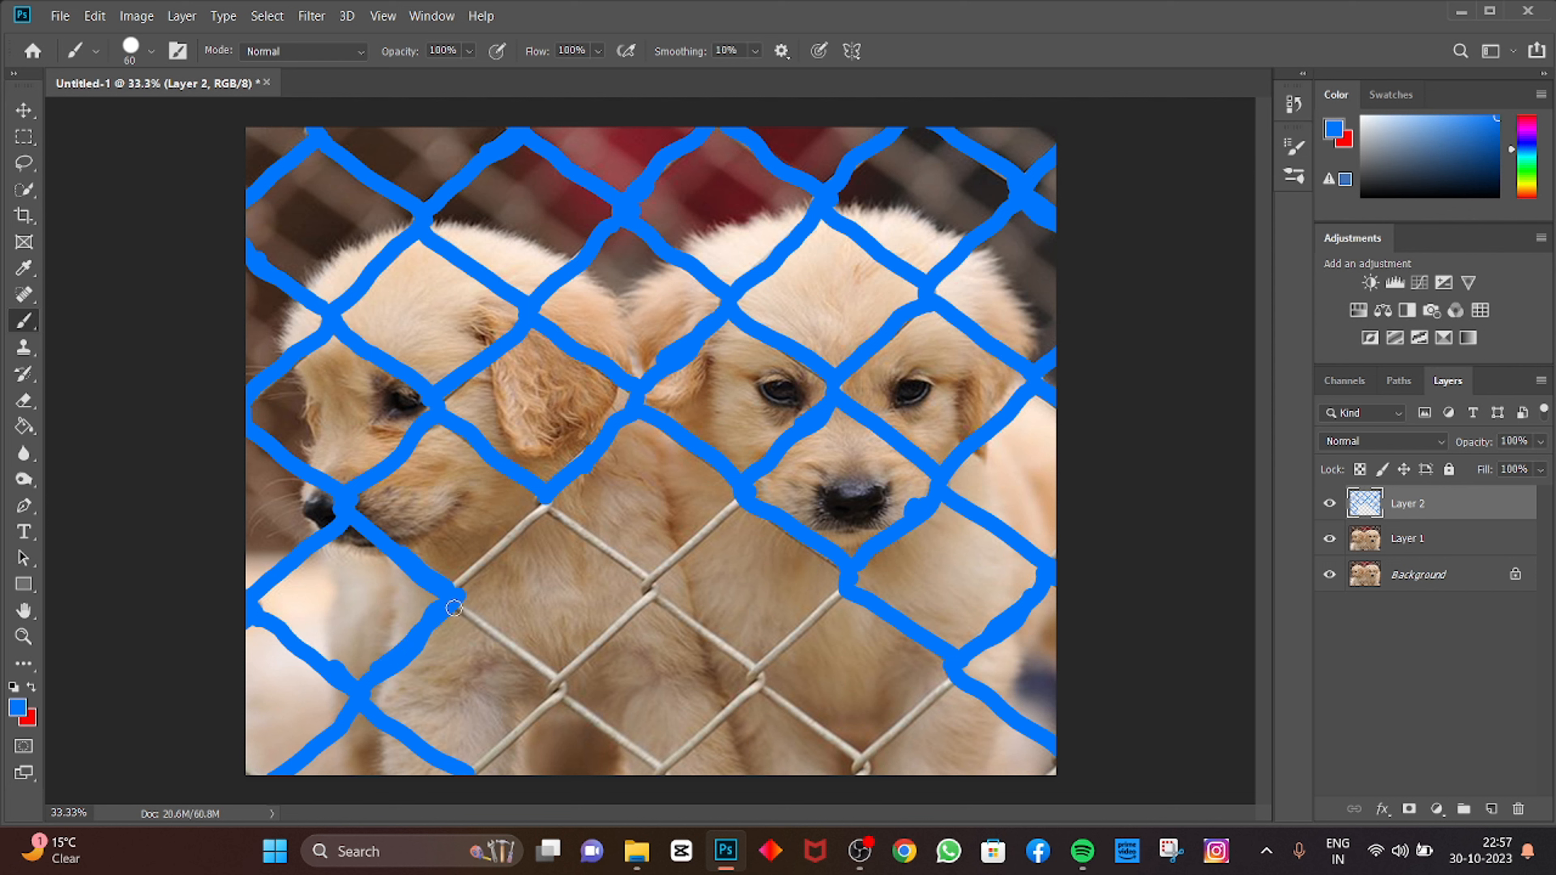
mouse_move(454, 608)
mouse_down()
mouse_move(563, 691)
mouse_move(478, 769)
mouse_up()
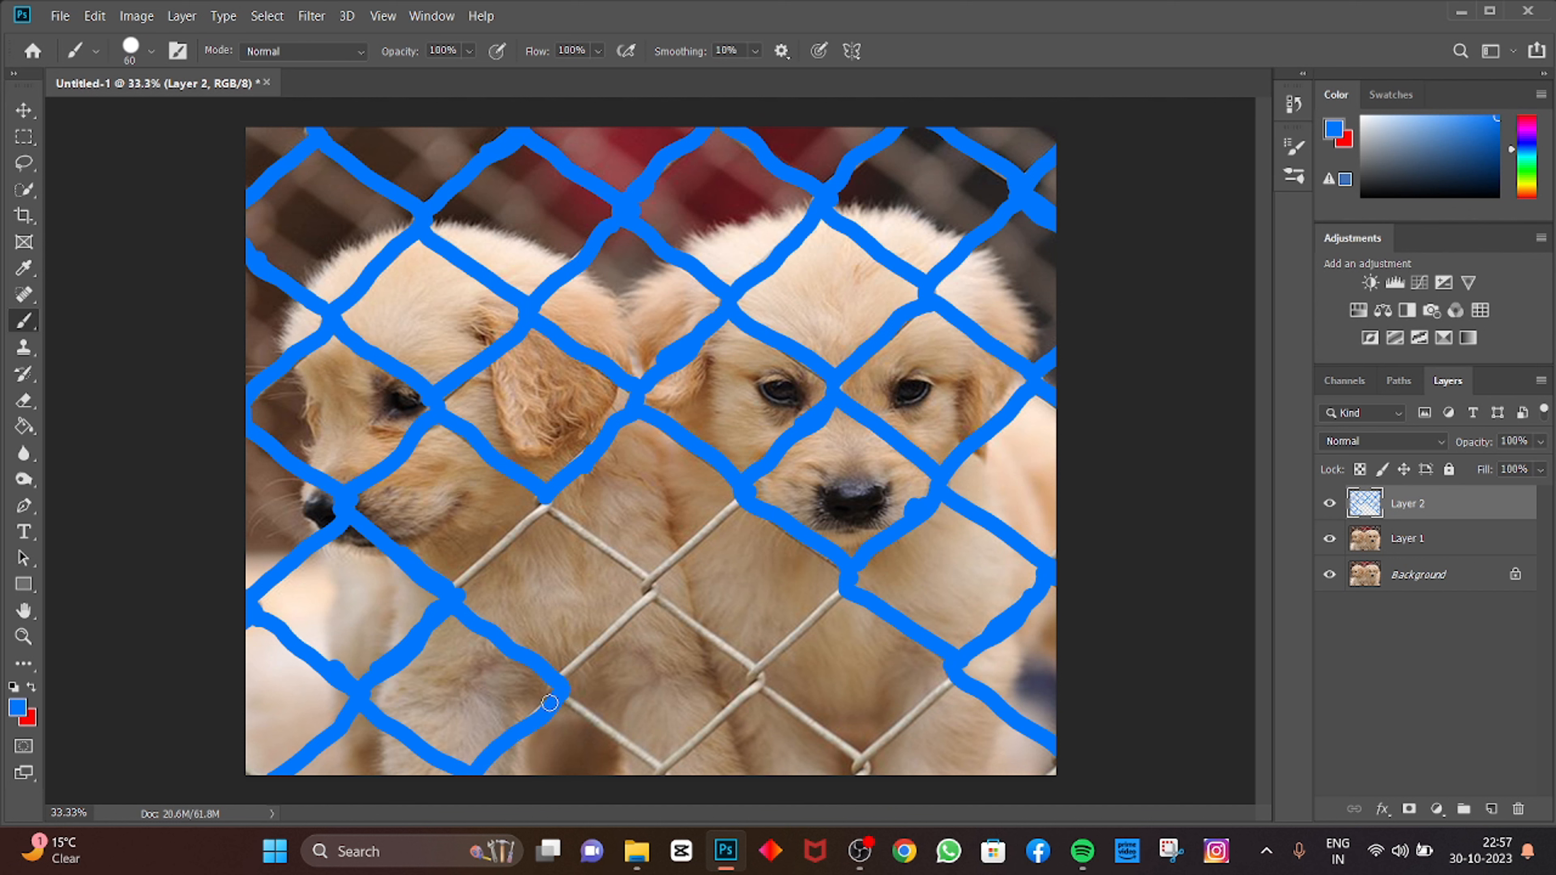
drag(549, 703, 533, 716)
drag(543, 506, 645, 579)
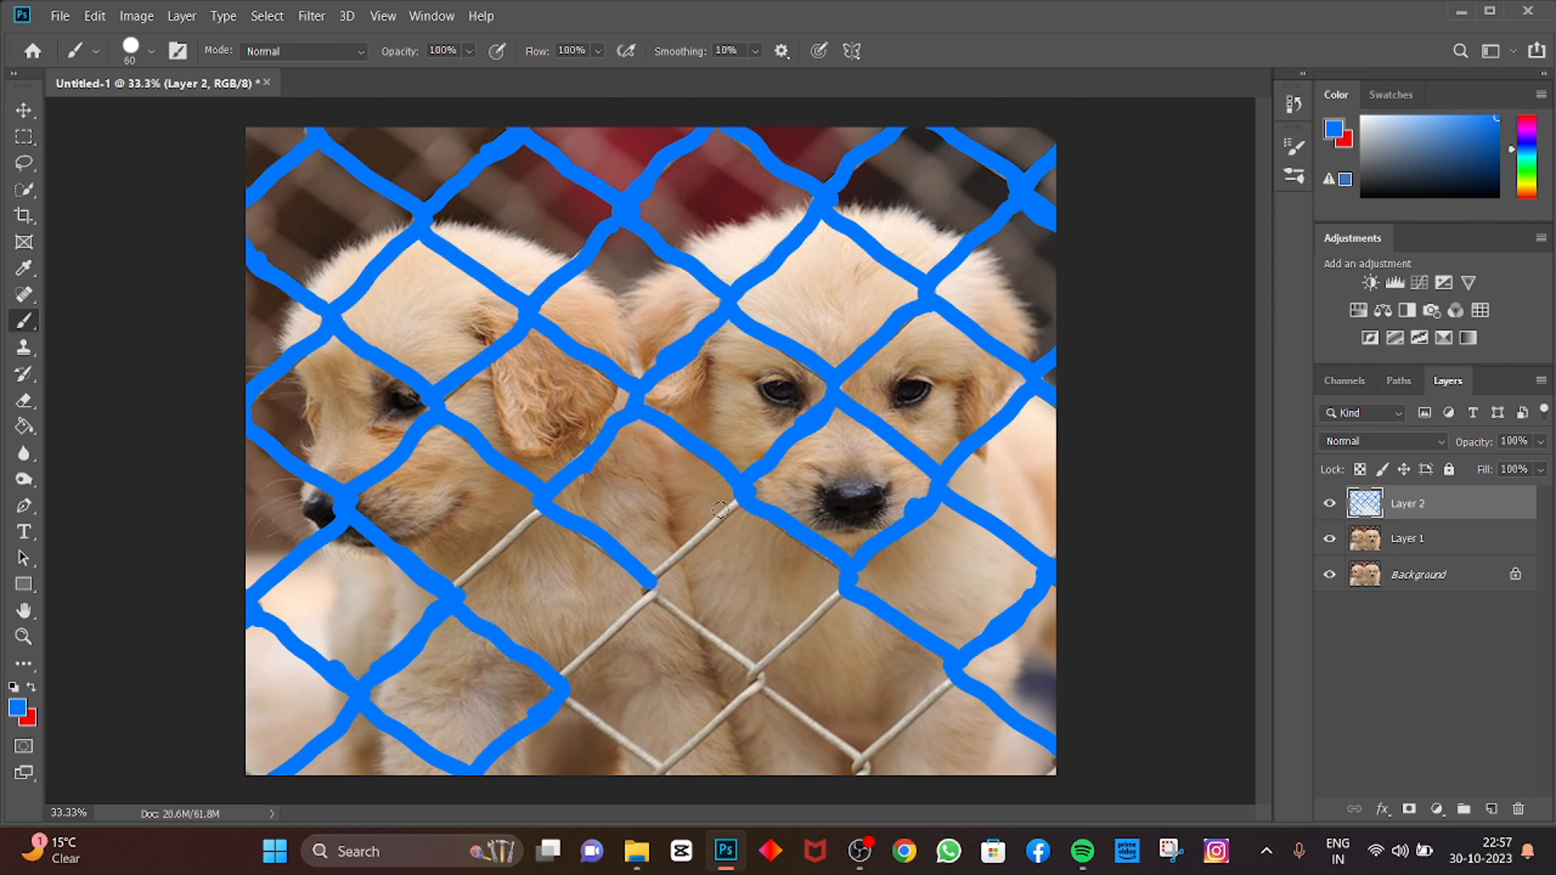
Step: Paint over the remaining lower-middle wires between the puppies, undoing one stray stroke along the way
mouse_move(742, 495)
mouse_down()
mouse_move(658, 569)
mouse_move(653, 596)
mouse_move(757, 674)
mouse_move(853, 588)
mouse_move(780, 635)
mouse_up()
key(ctrl+z)
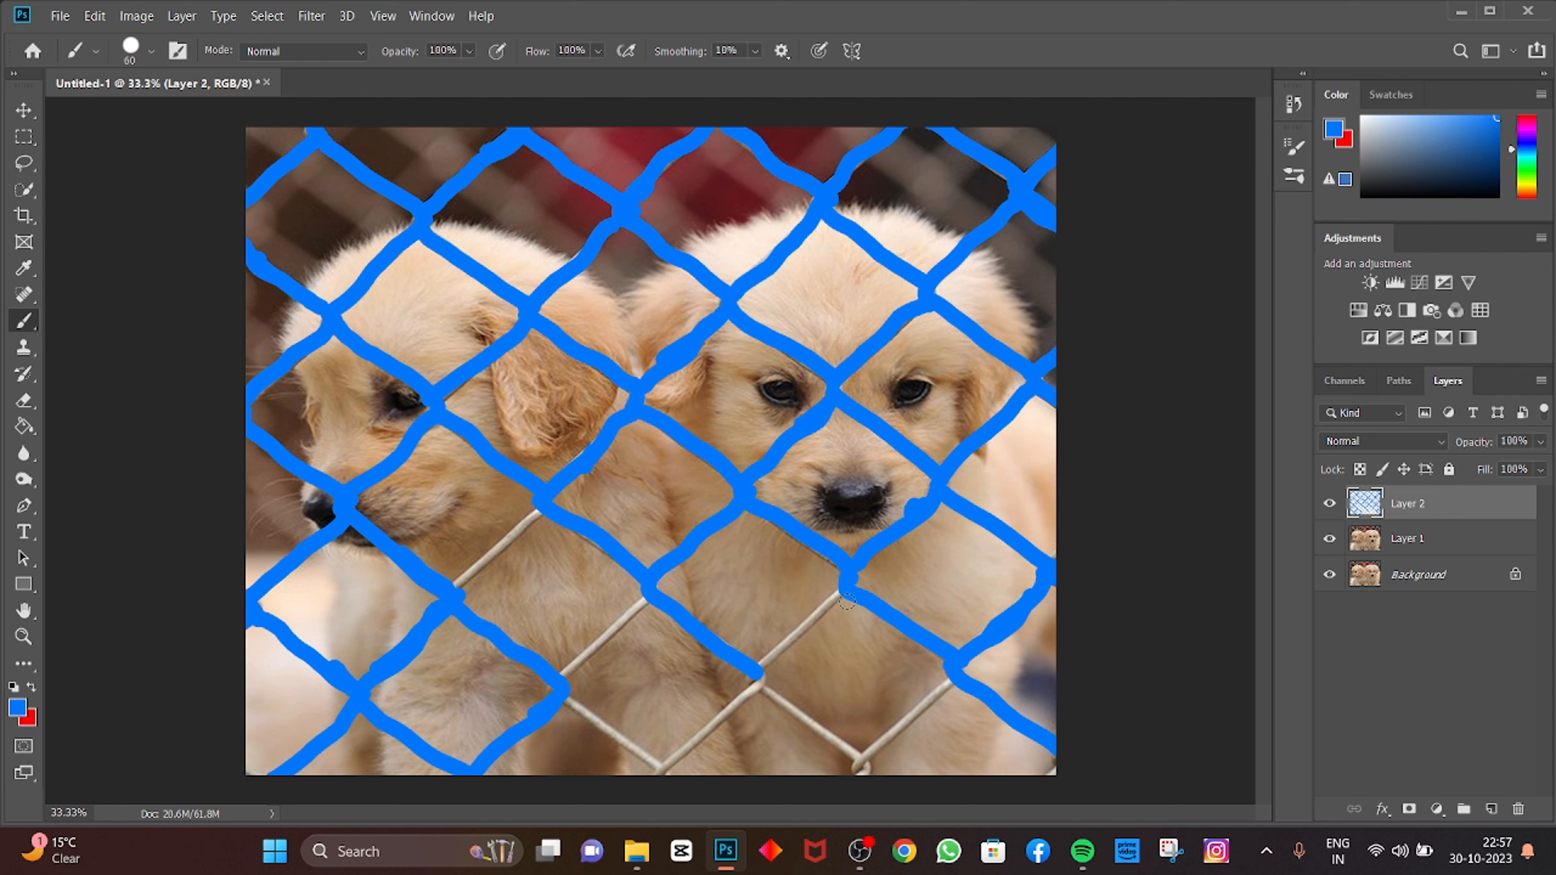
drag(842, 591, 769, 668)
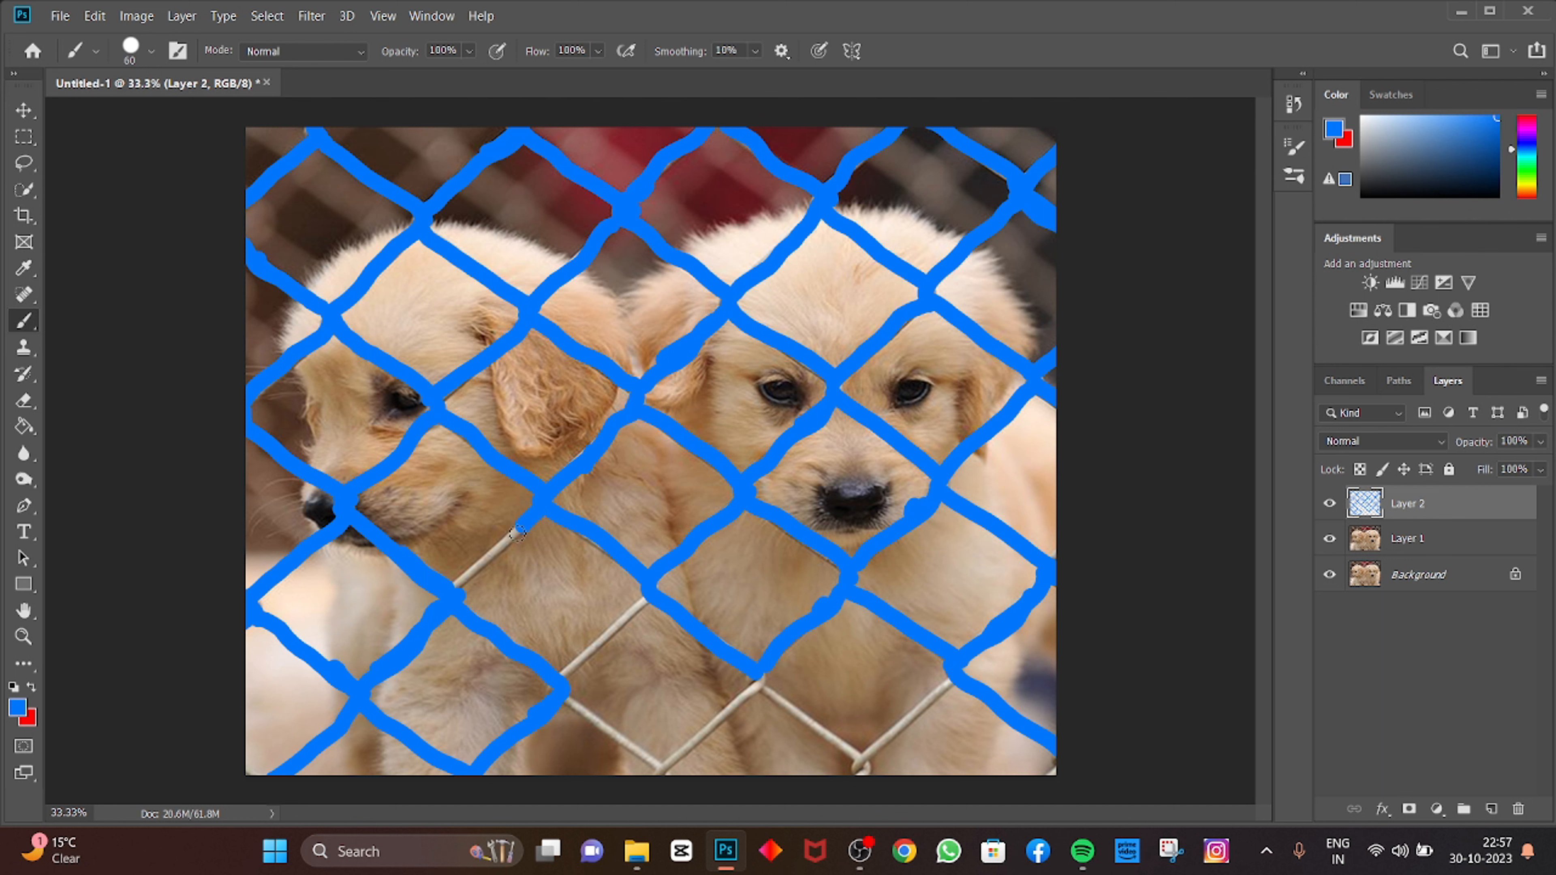
drag(517, 532, 483, 559)
drag(637, 602, 561, 670)
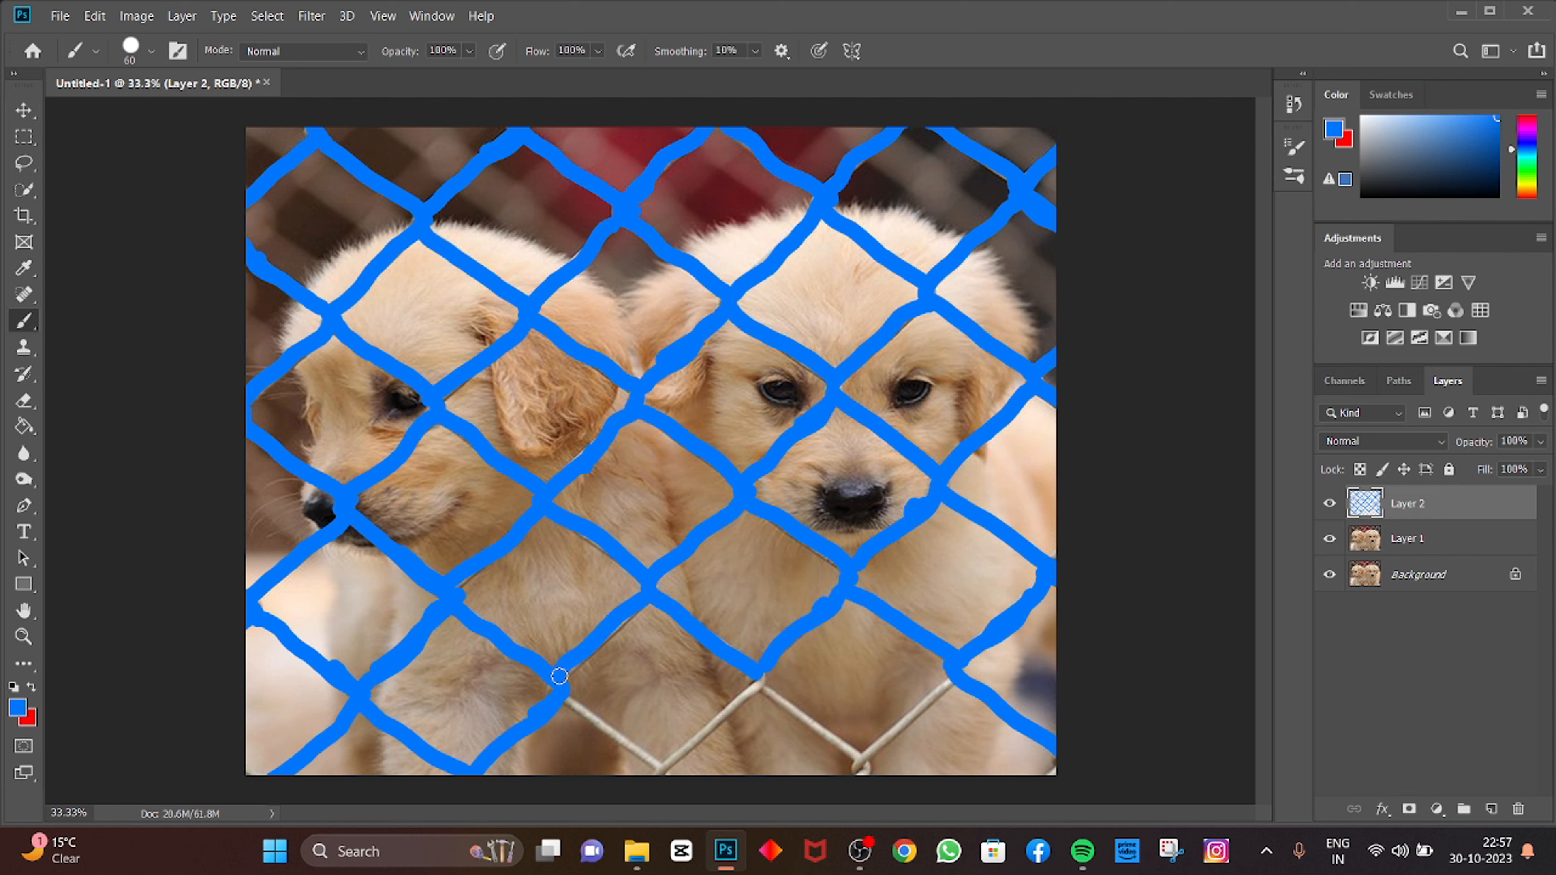
mouse_move(631, 610)
mouse_down()
mouse_move(556, 697)
mouse_move(665, 778)
mouse_up()
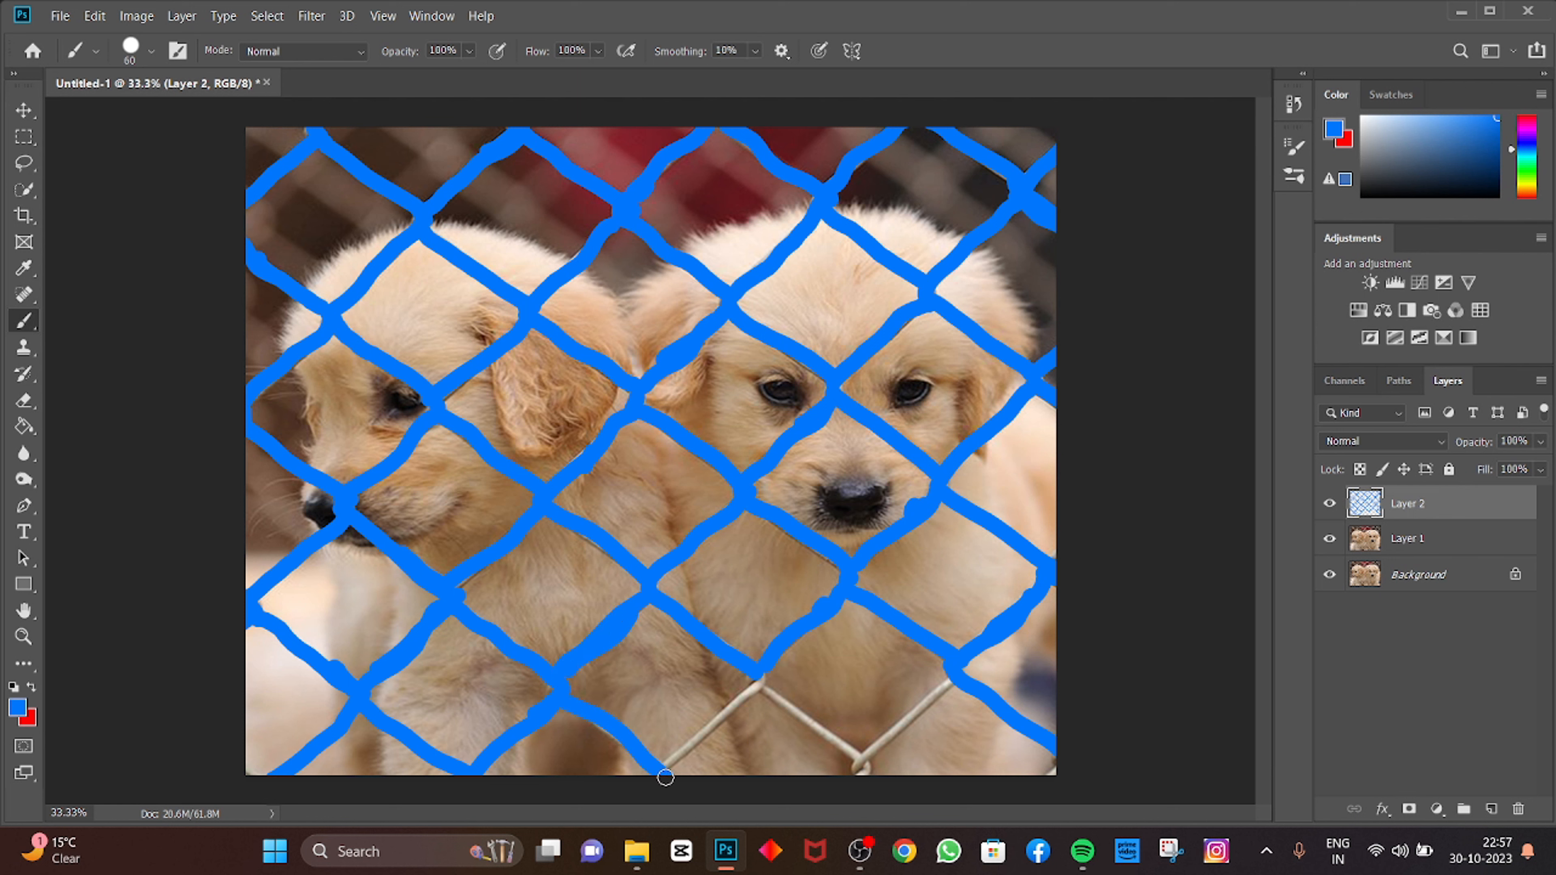
mouse_move(749, 675)
mouse_down()
mouse_move(862, 755)
mouse_move(862, 781)
mouse_move(863, 761)
mouse_move(950, 683)
mouse_move(913, 714)
mouse_up()
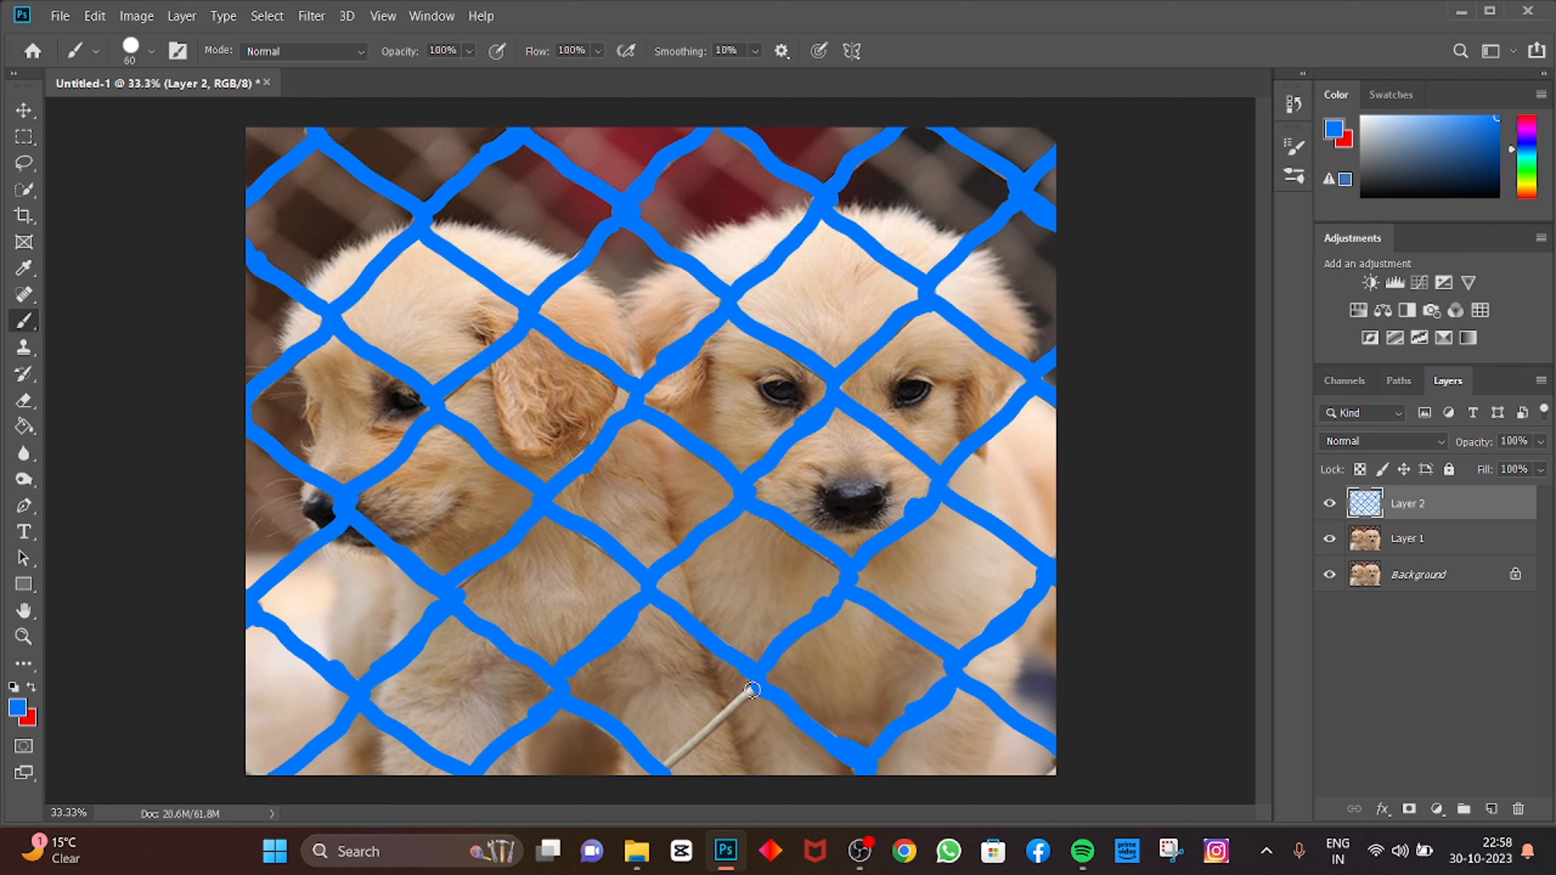
mouse_move(753, 690)
mouse_down()
mouse_move(660, 772)
mouse_move(697, 733)
mouse_up()
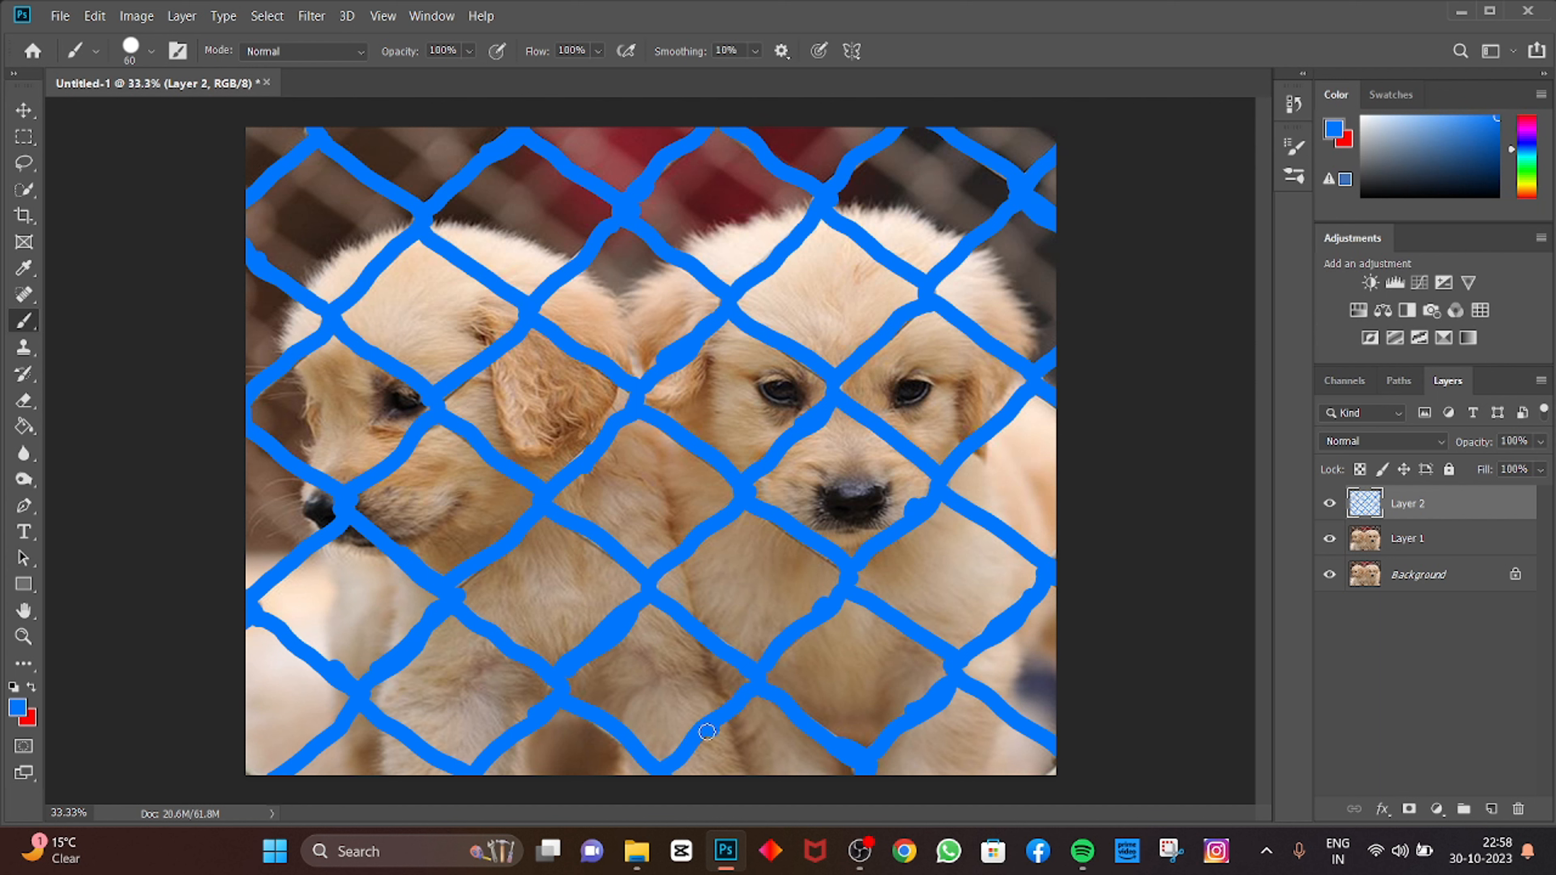
Step: Load the painted layer's pixels as a selection and expand the selection by 12 pixels
key(v)
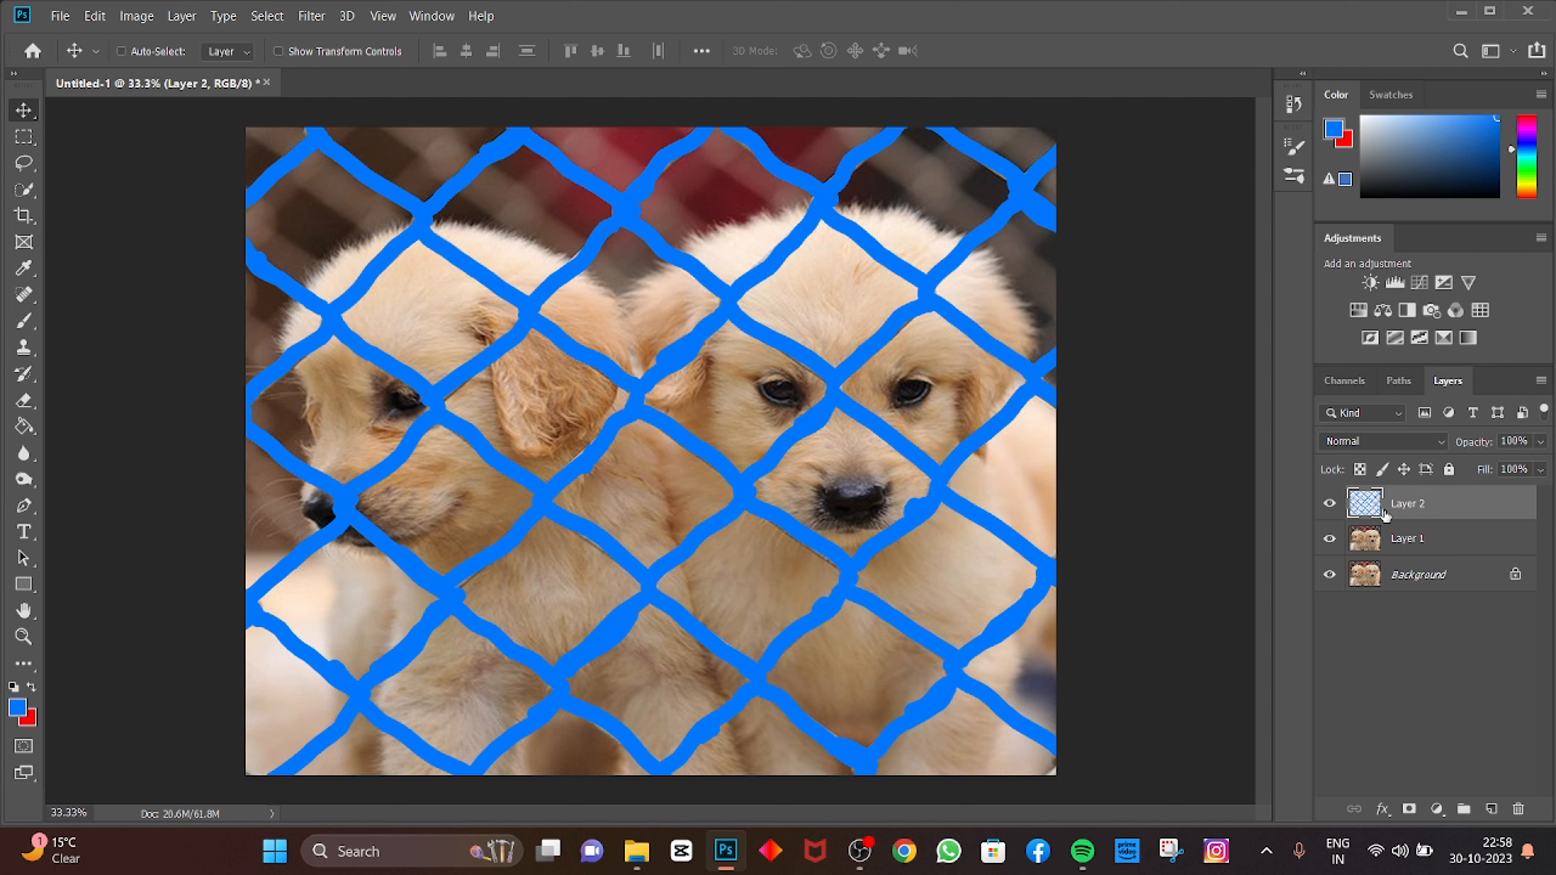
ctrl+click(1360, 507)
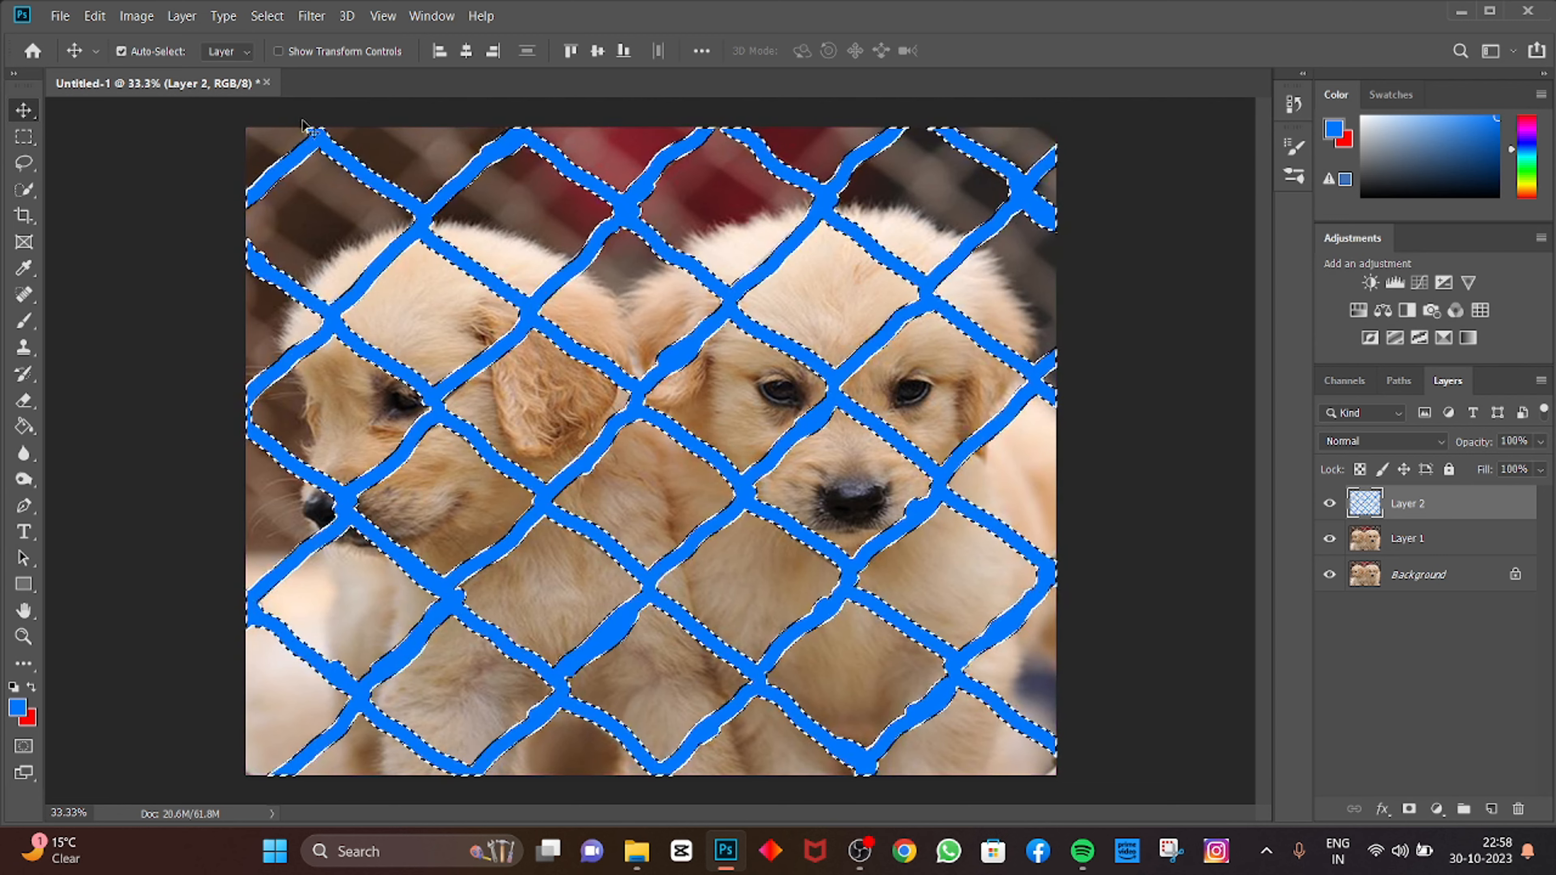
click(263, 16)
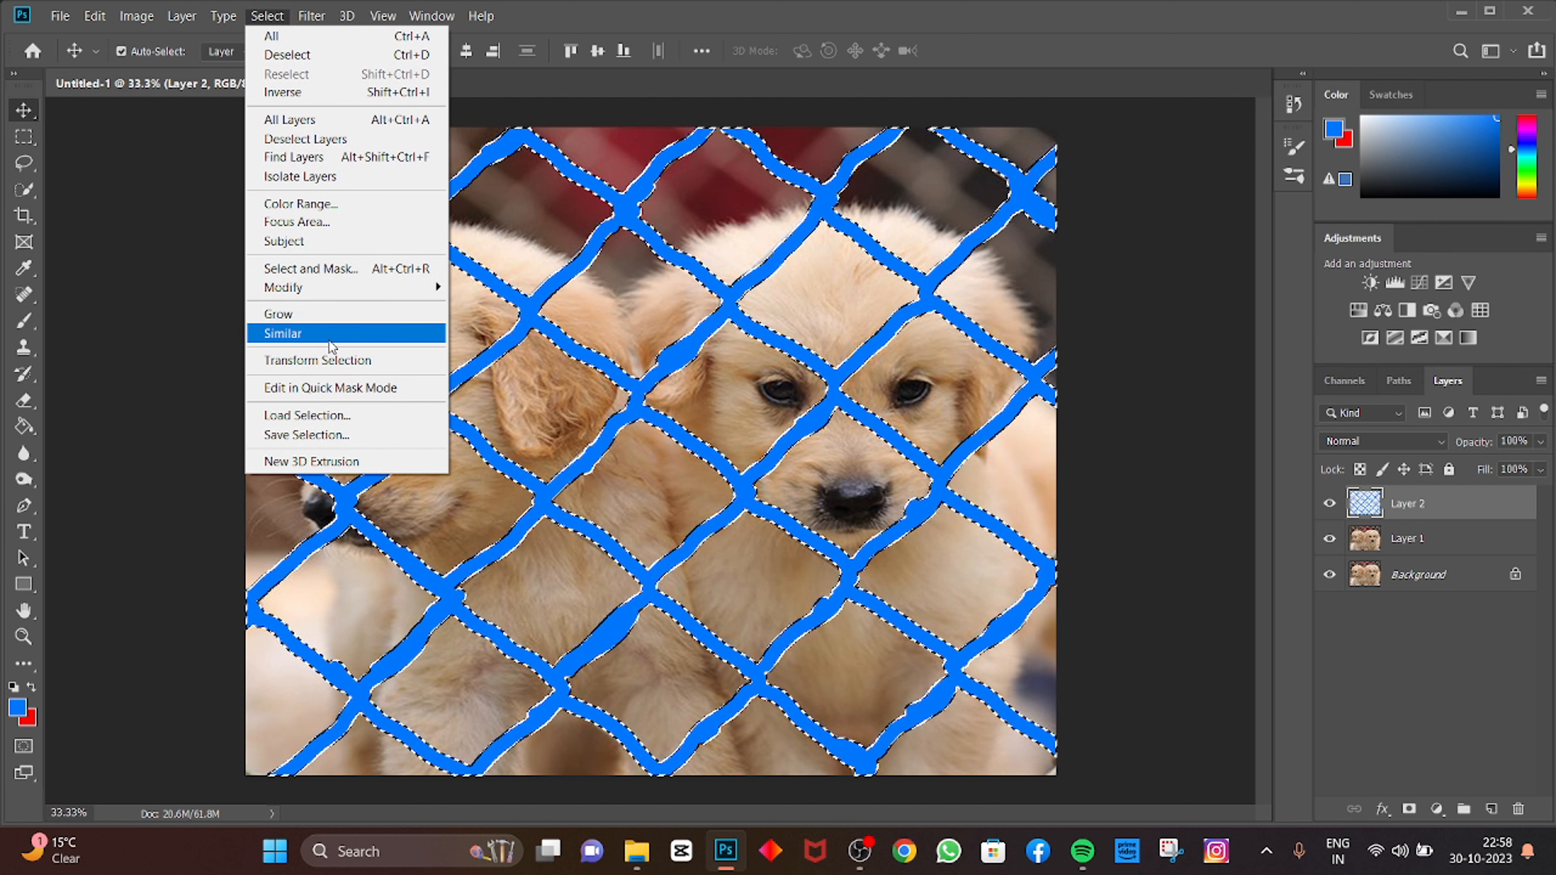
mouse_move(315, 297)
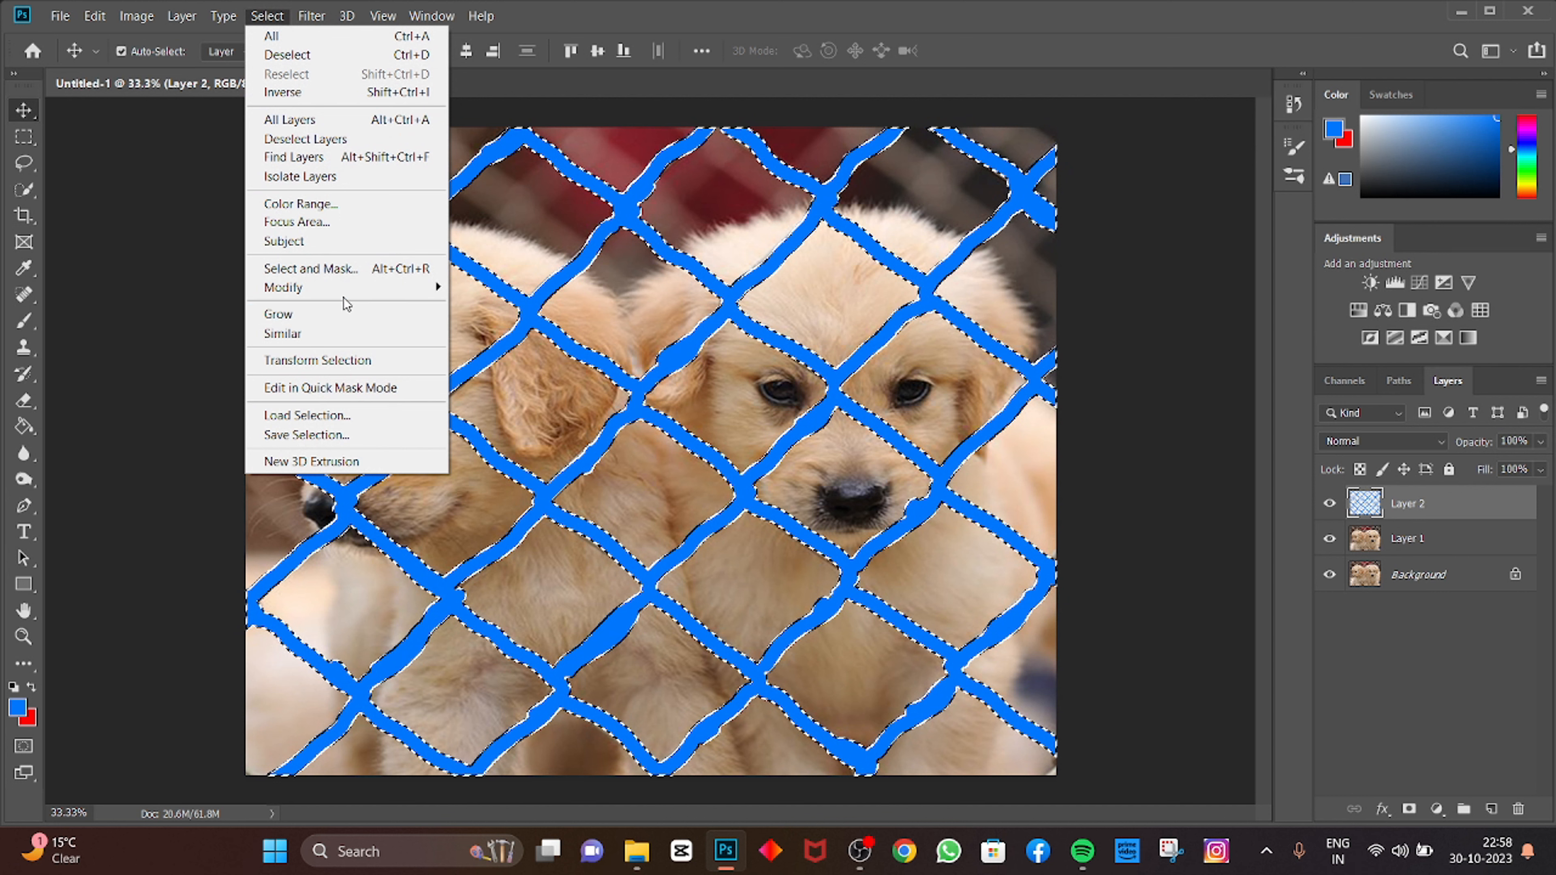
mouse_move(368, 288)
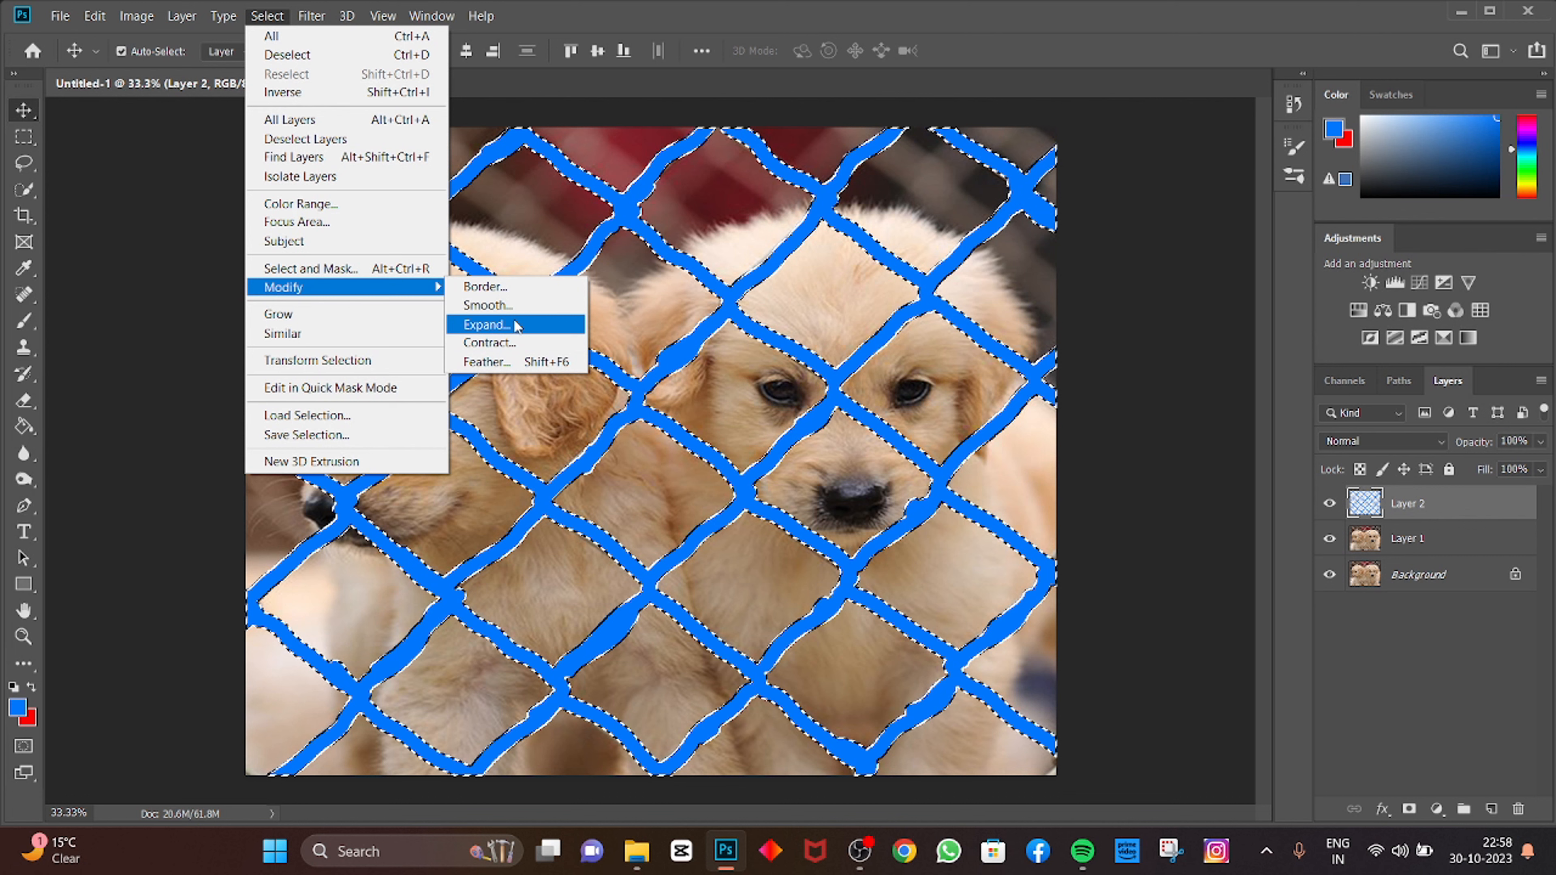
click(525, 329)
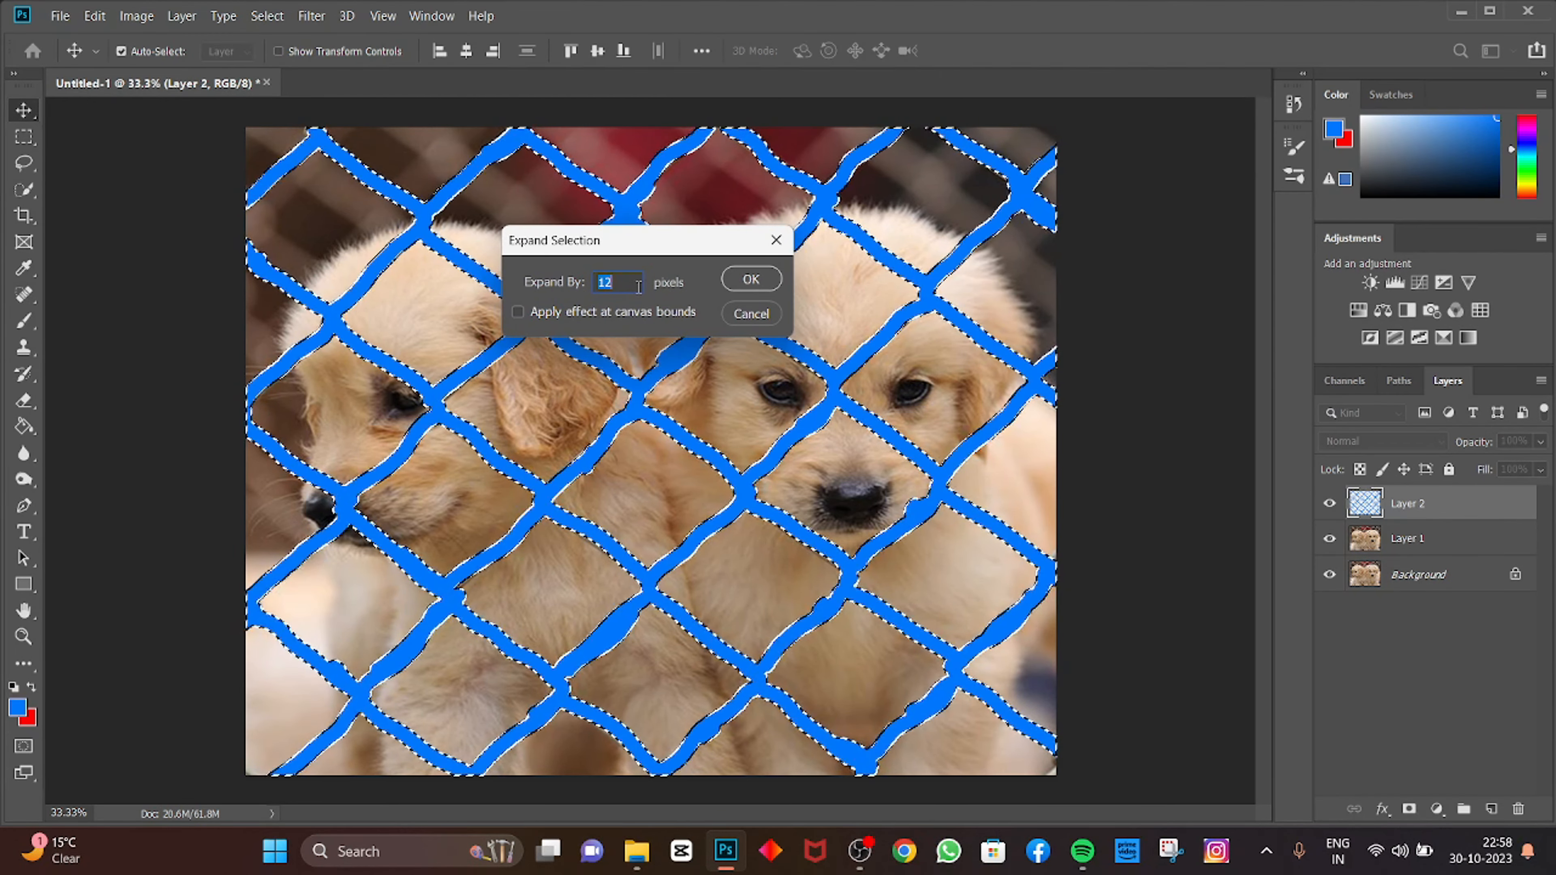
click(752, 279)
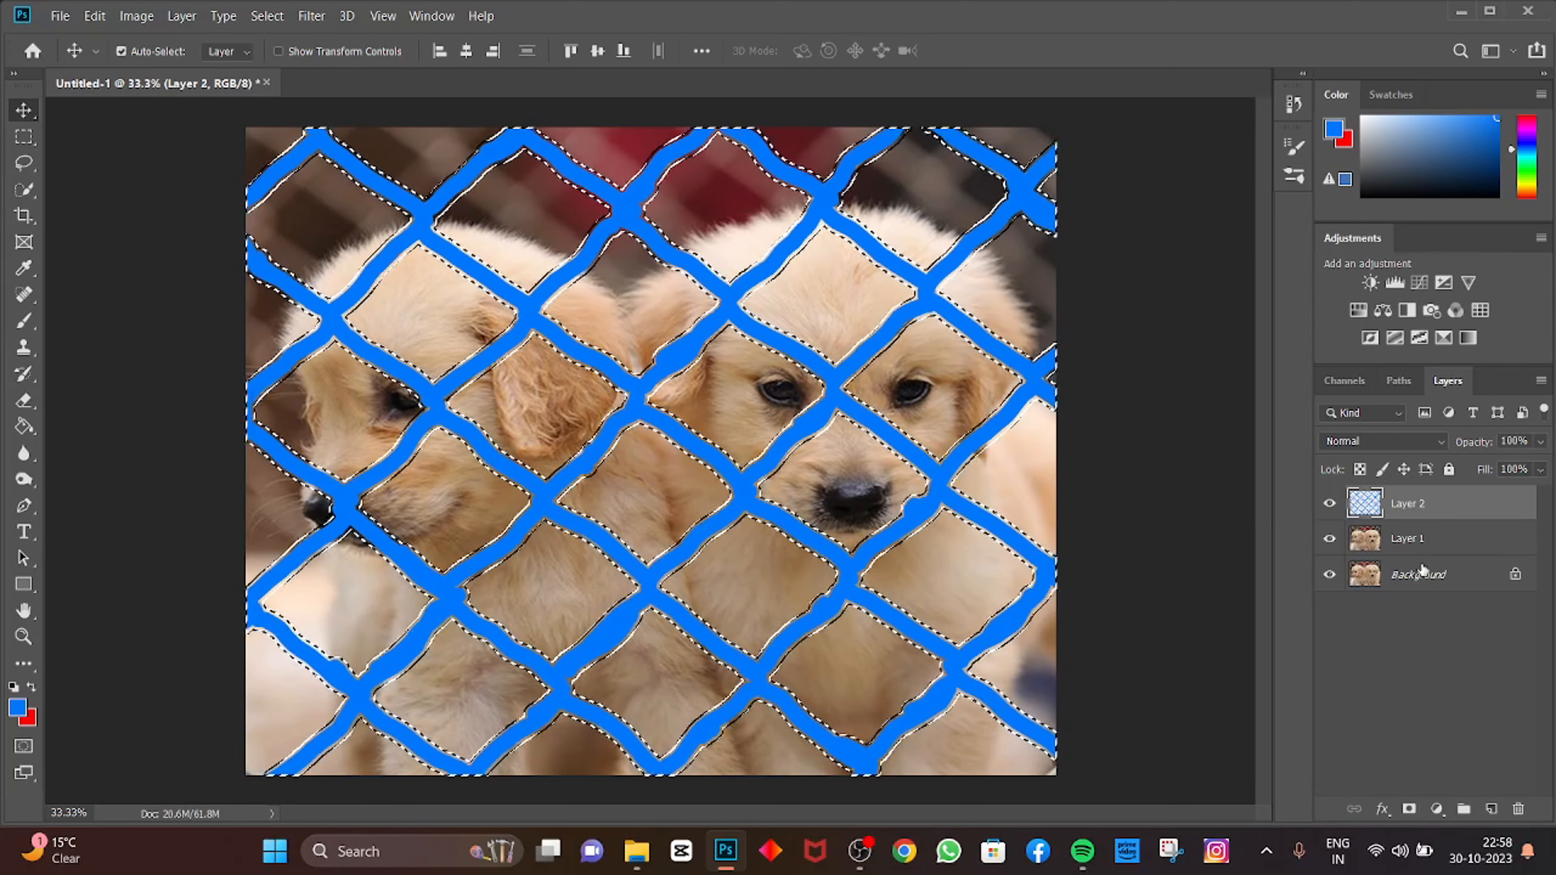
Step: On Layer 1, fill the selection with Content-Aware contents at Normal mode and 100% opacity
click(1419, 542)
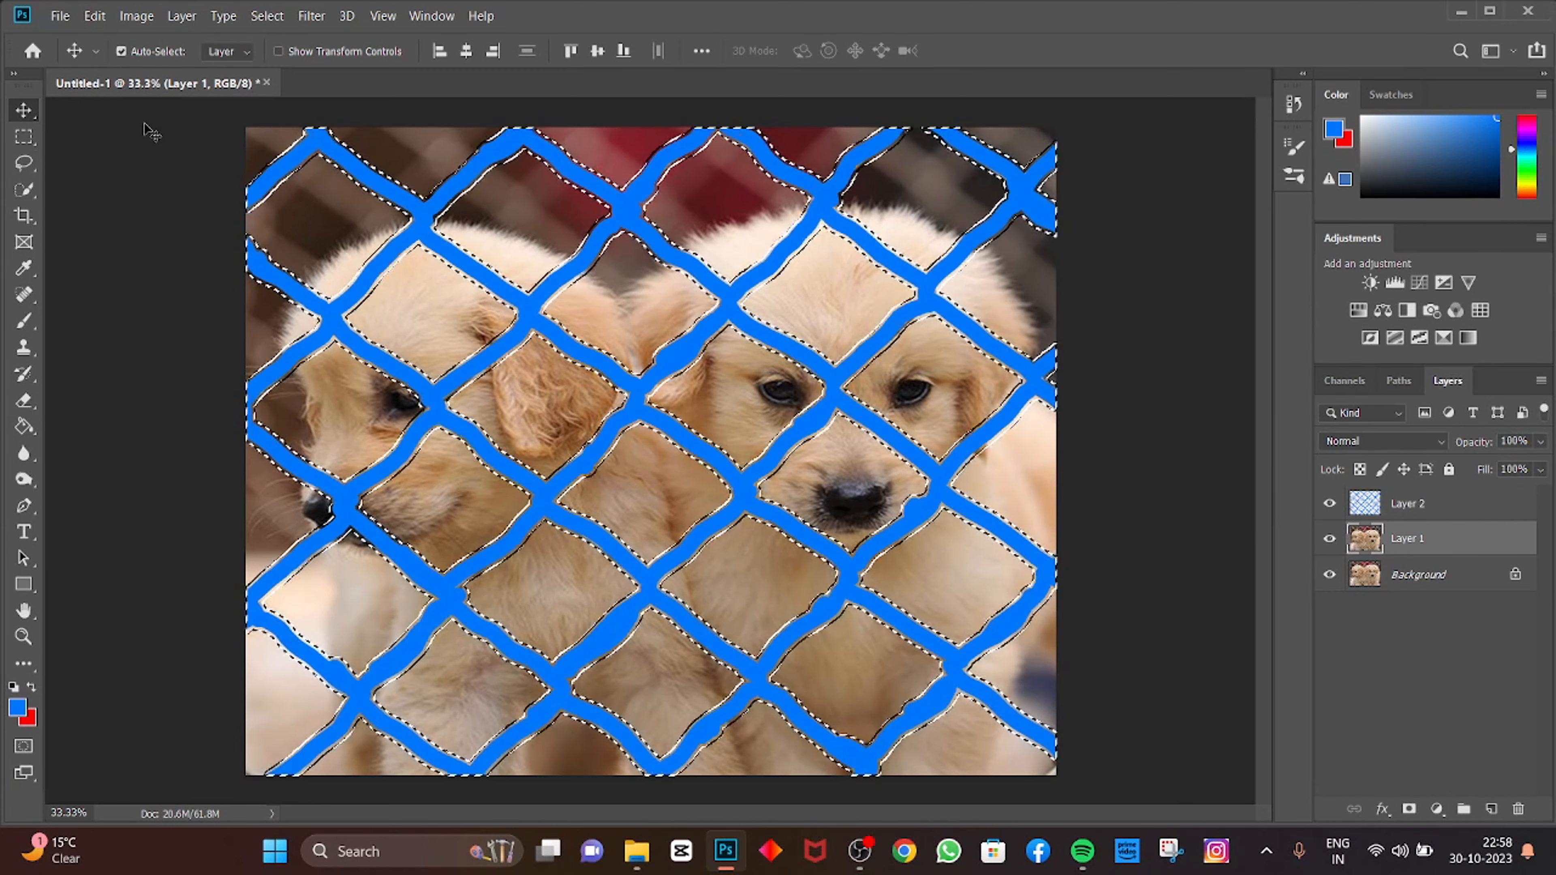
key(l)
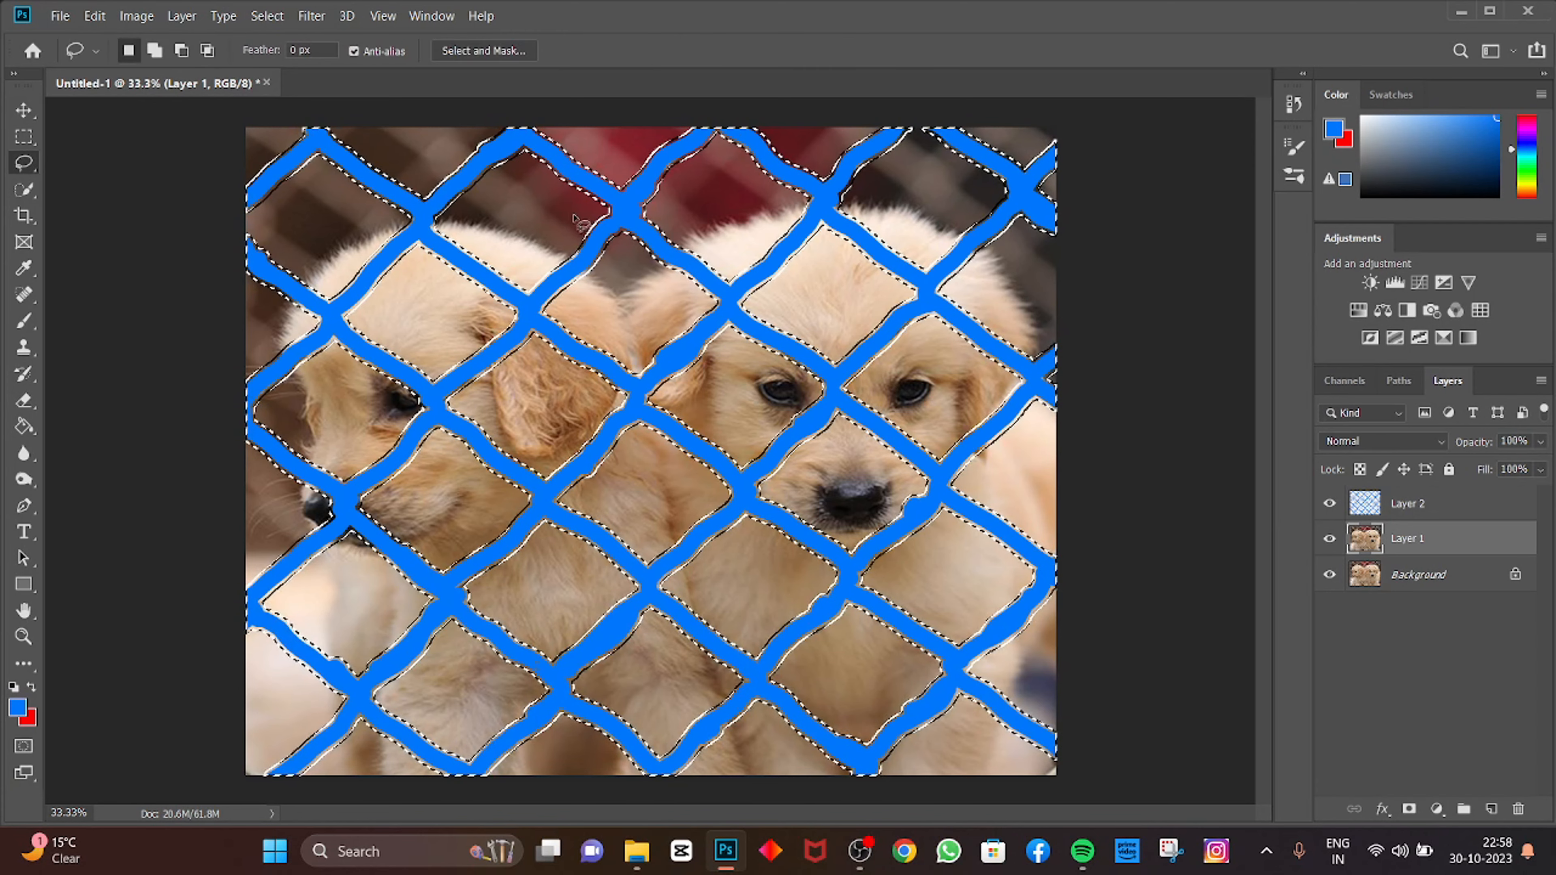
right_click(674, 354)
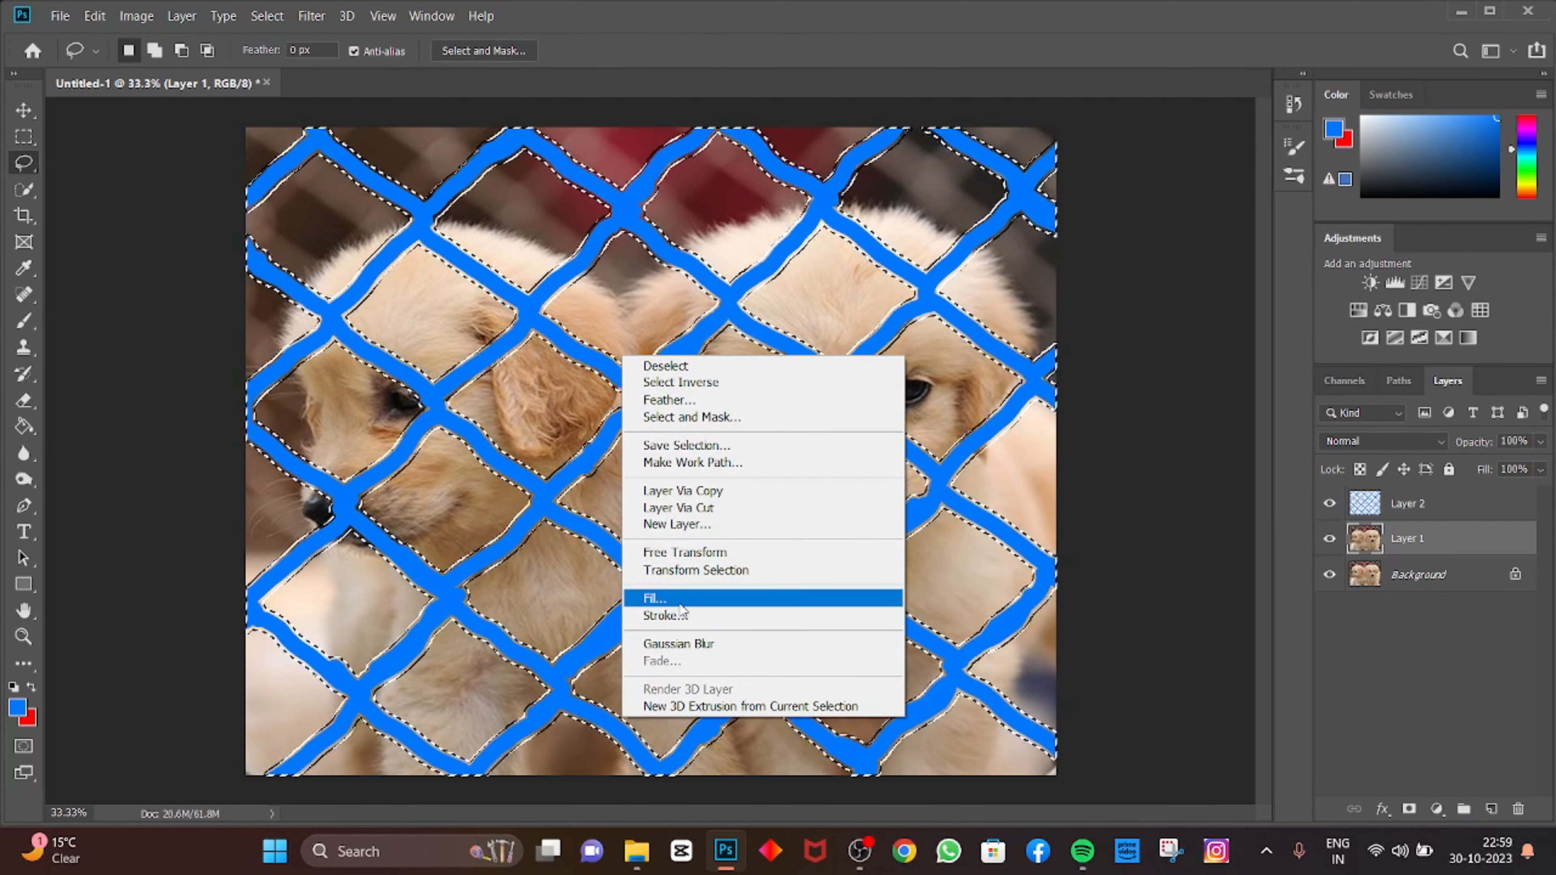
click(712, 598)
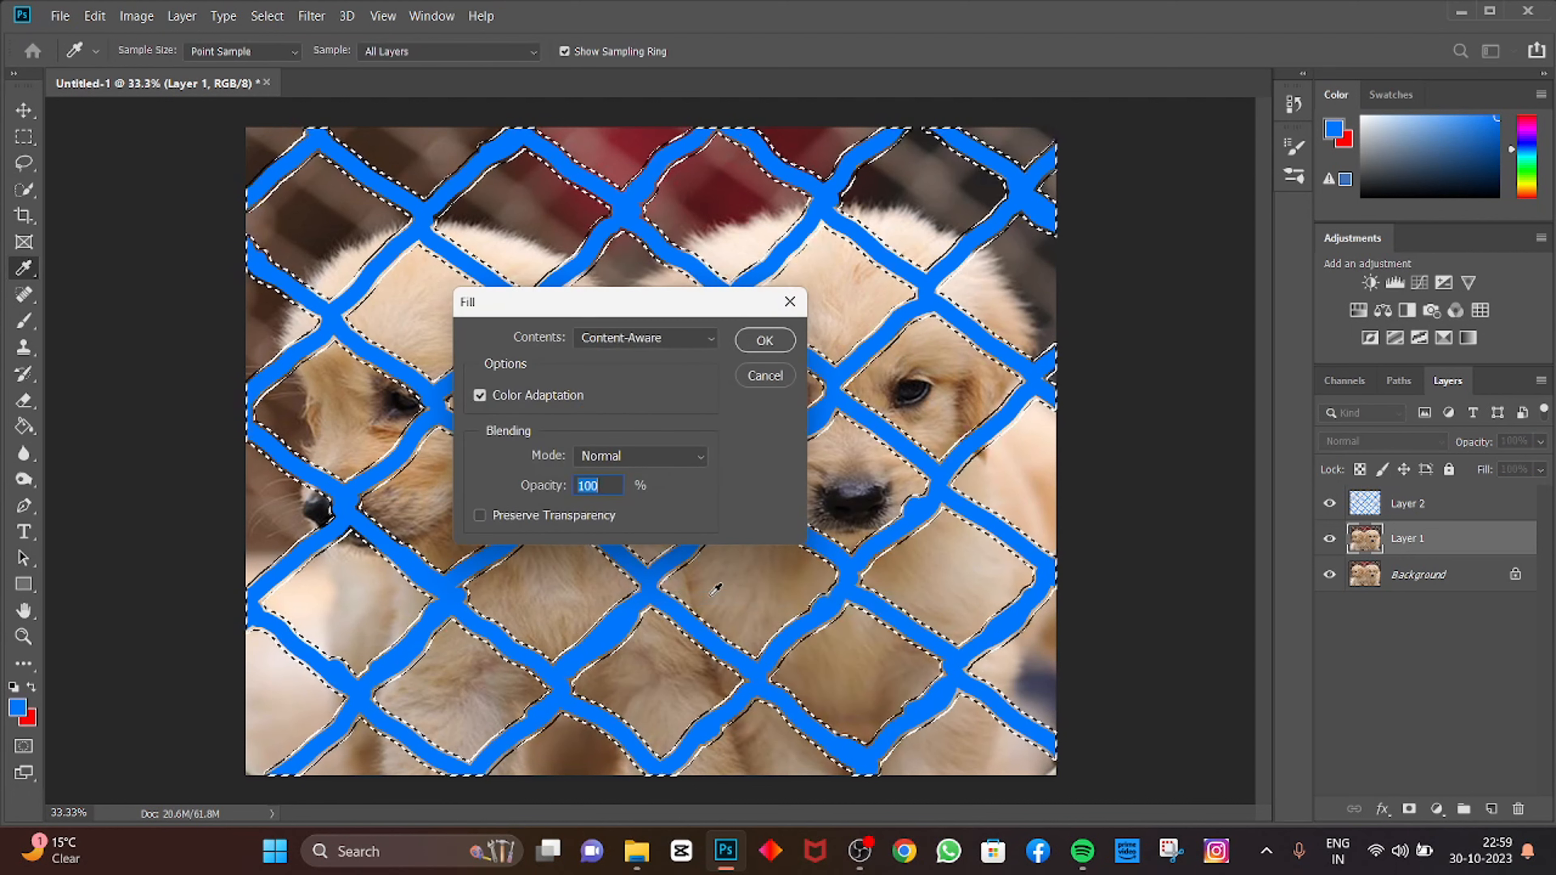
click(643, 337)
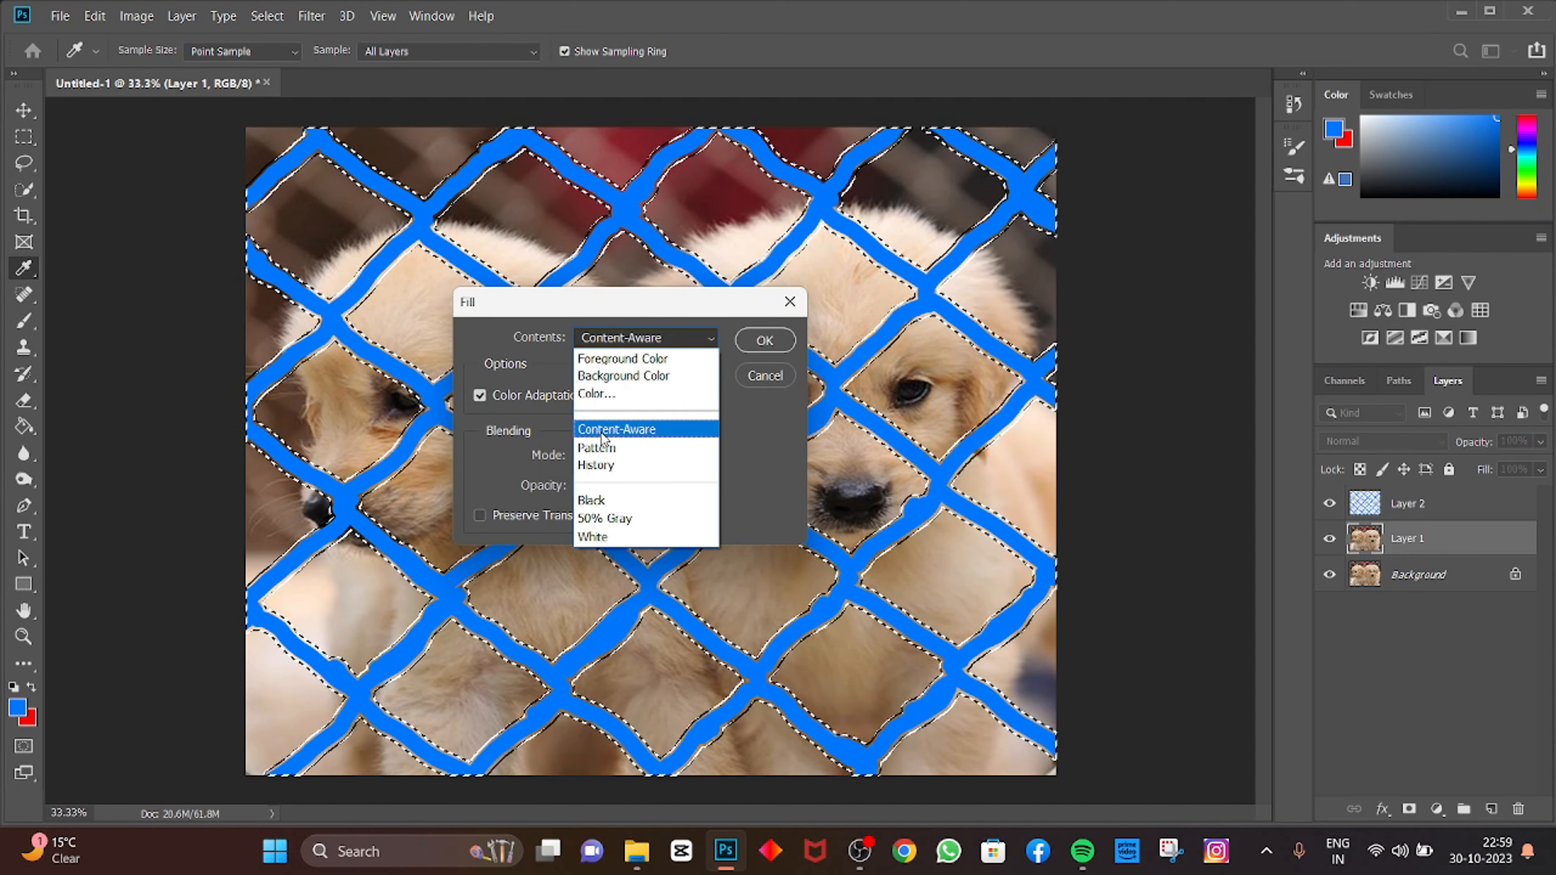
click(664, 433)
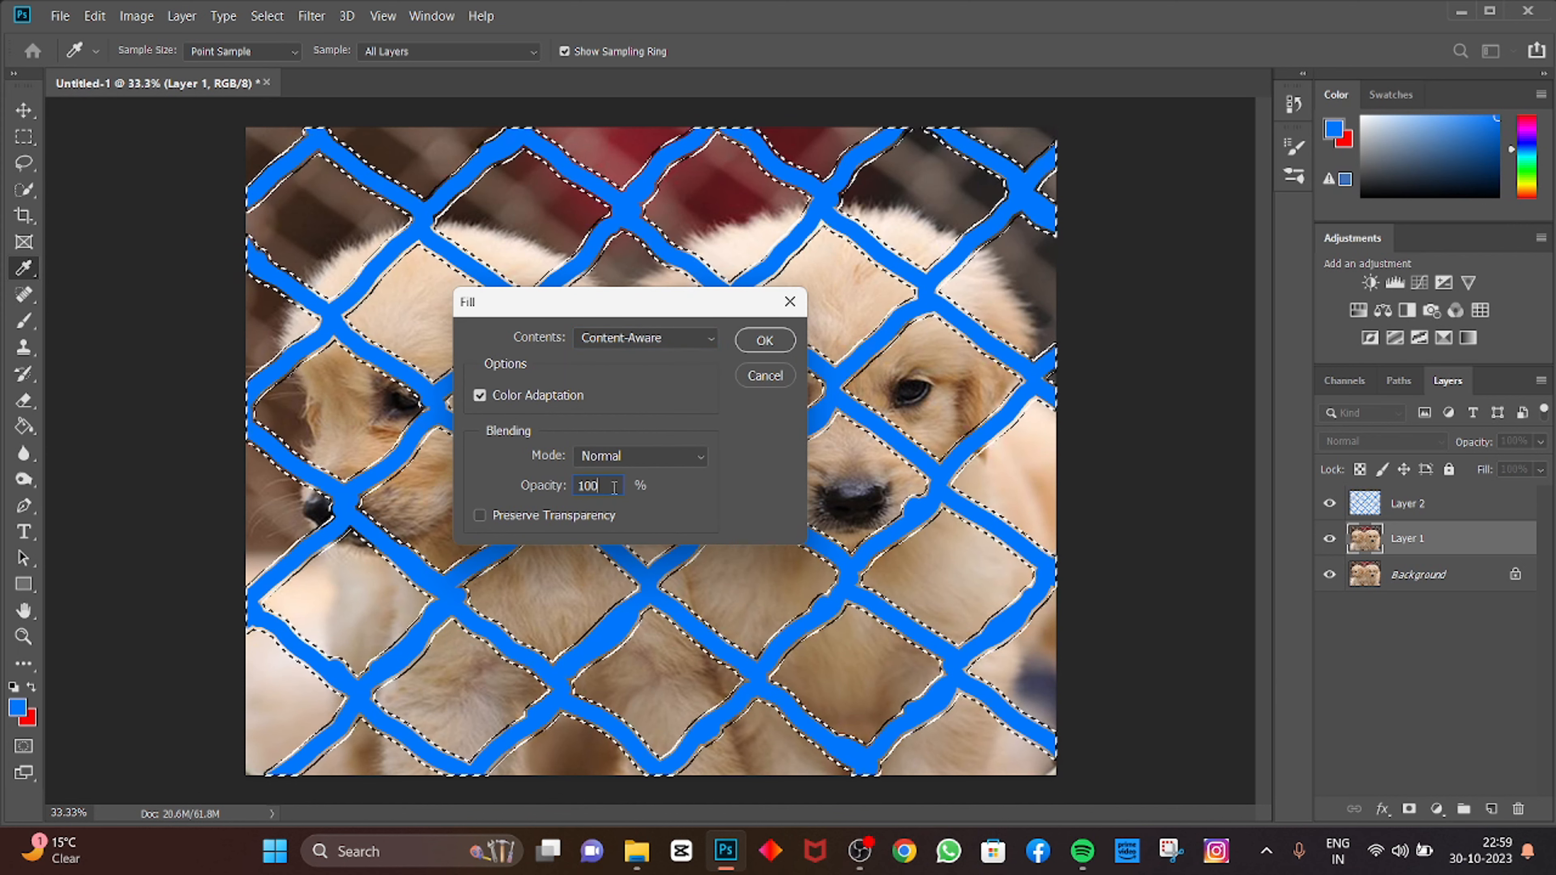
click(773, 341)
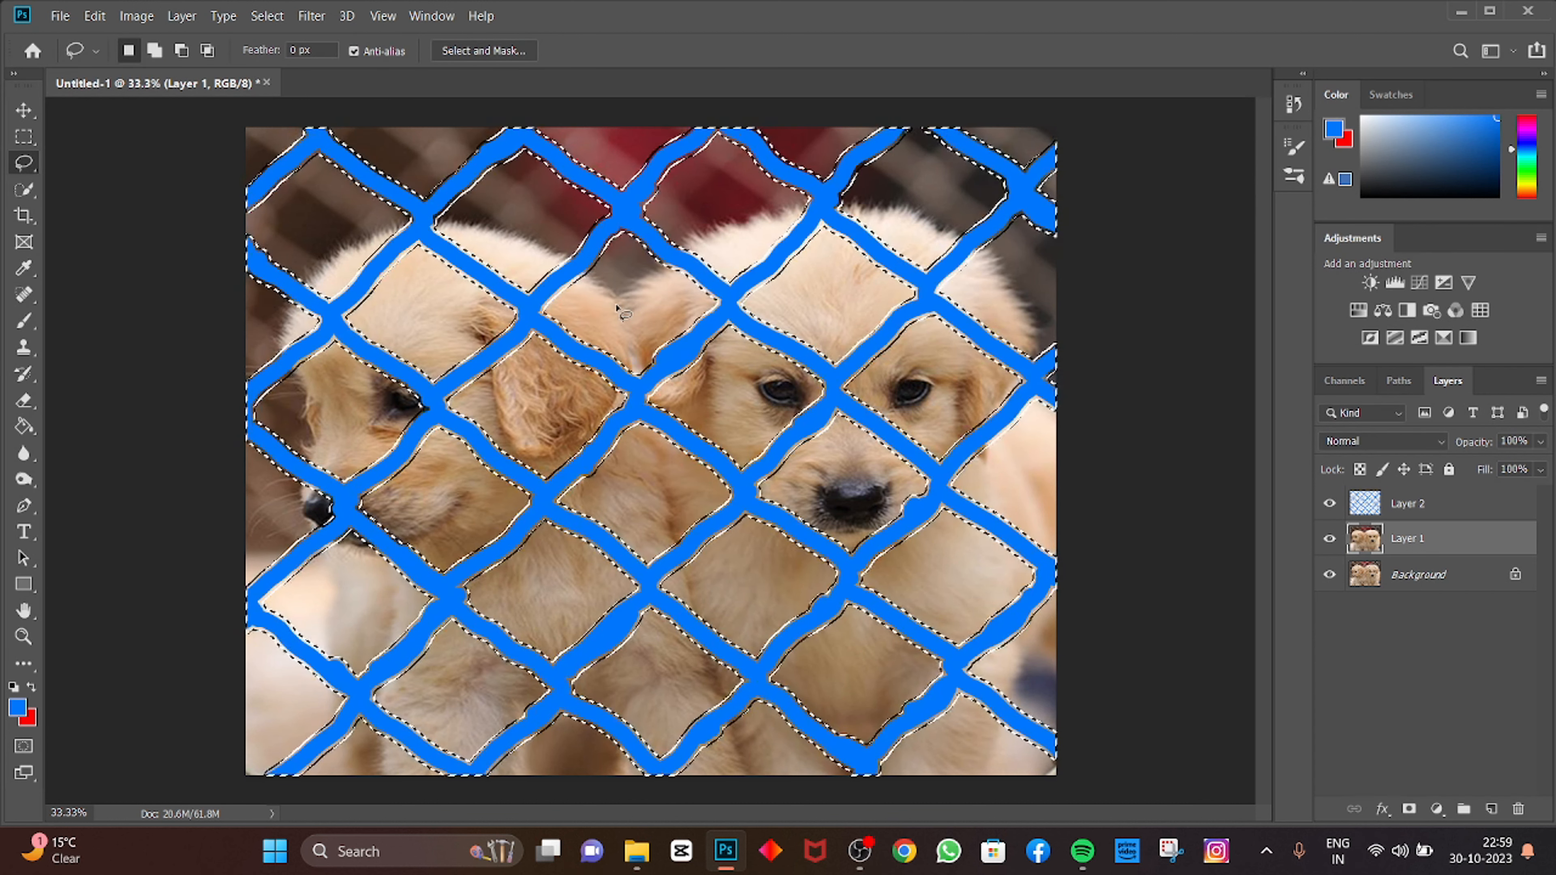
Step: Deselect the fence area and delete the blue painted marking layer
click(1330, 503)
click(1329, 503)
key(ctrl+d)
click(1329, 503)
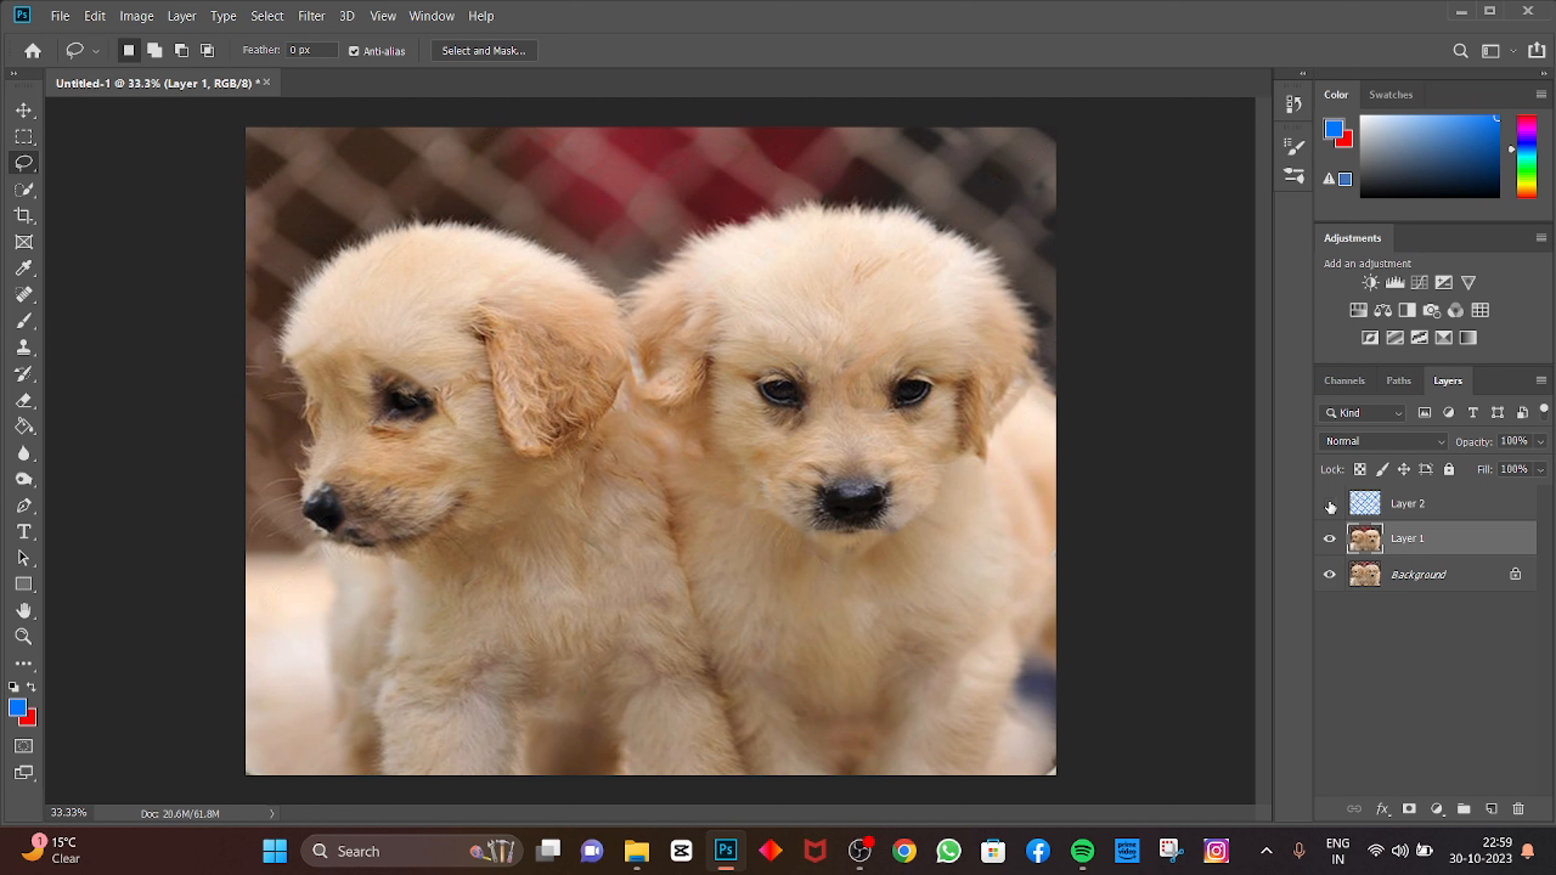
click(1329, 504)
click(1329, 503)
click(1329, 503)
click(1329, 504)
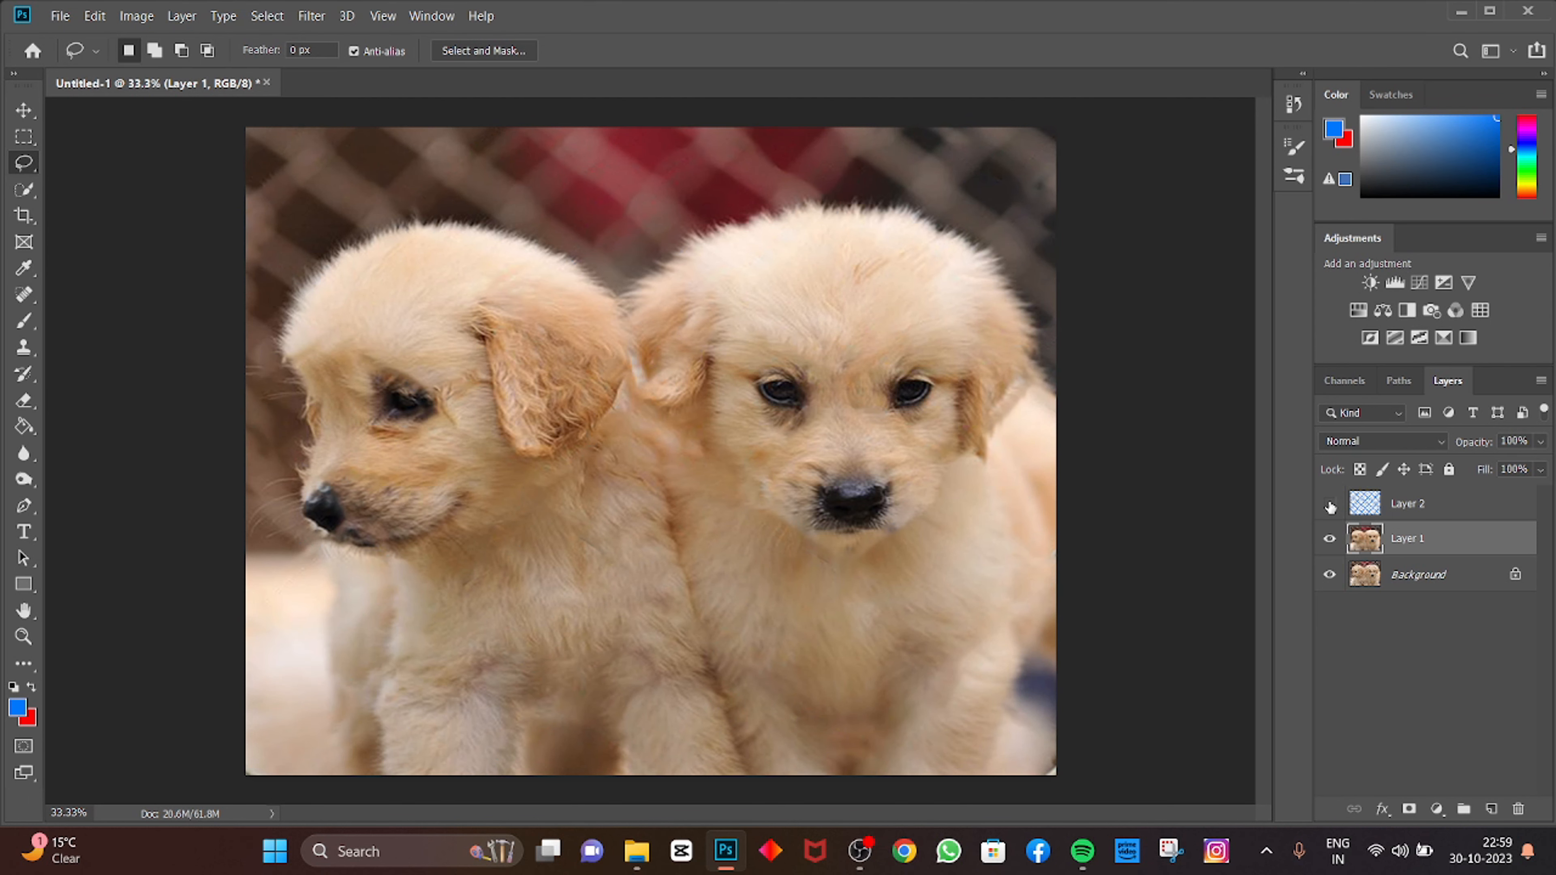
click(1449, 506)
drag(1449, 506, 1516, 810)
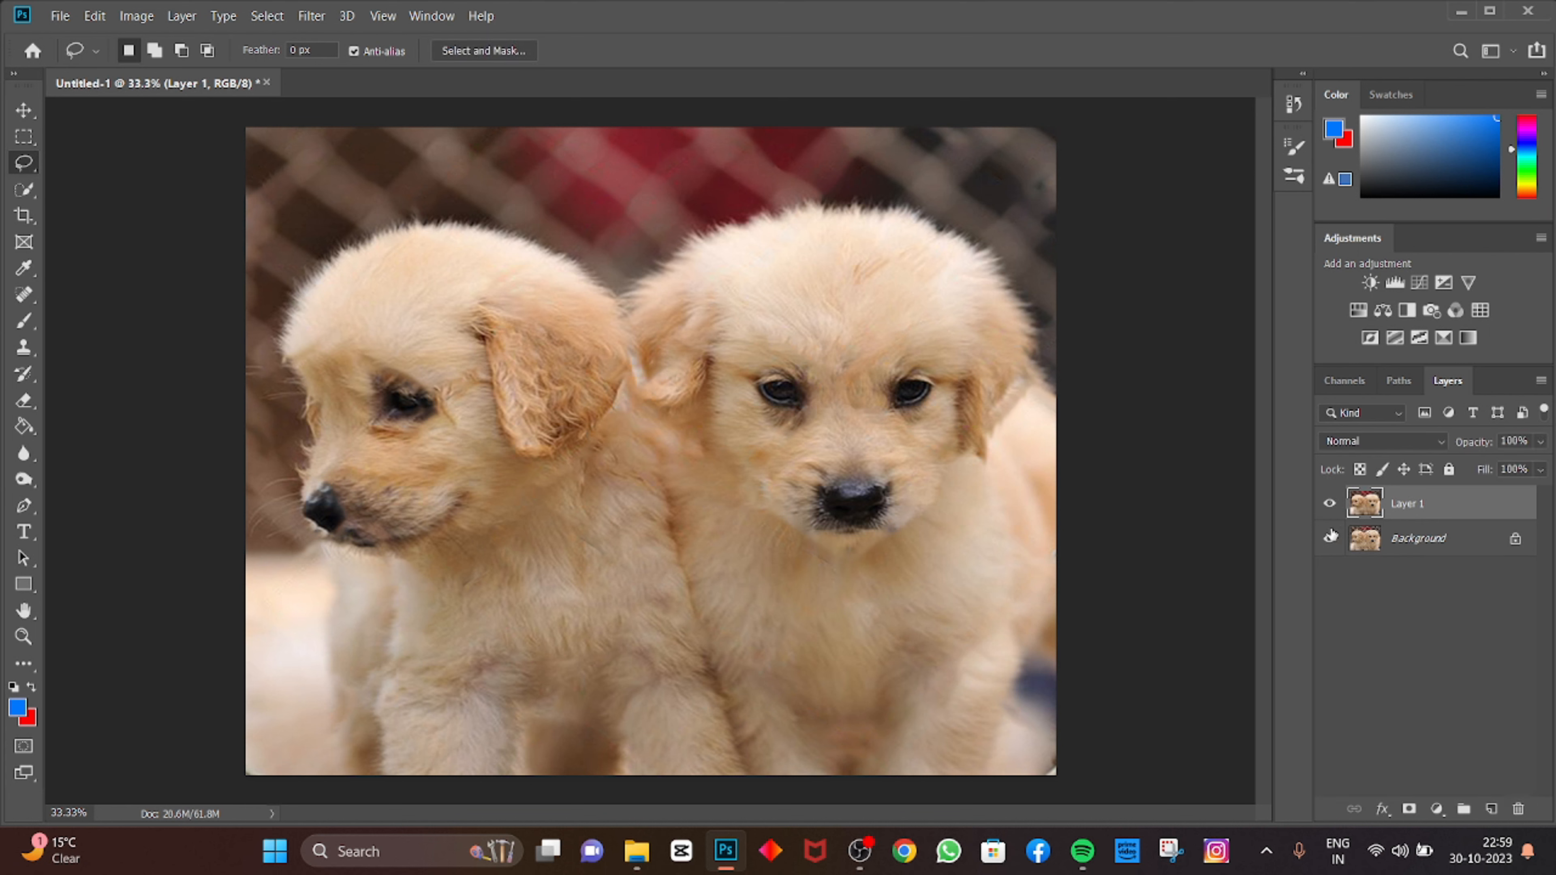
Step: Toggle Layer 1's visibility to compare the photo with and without the fence
click(1323, 504)
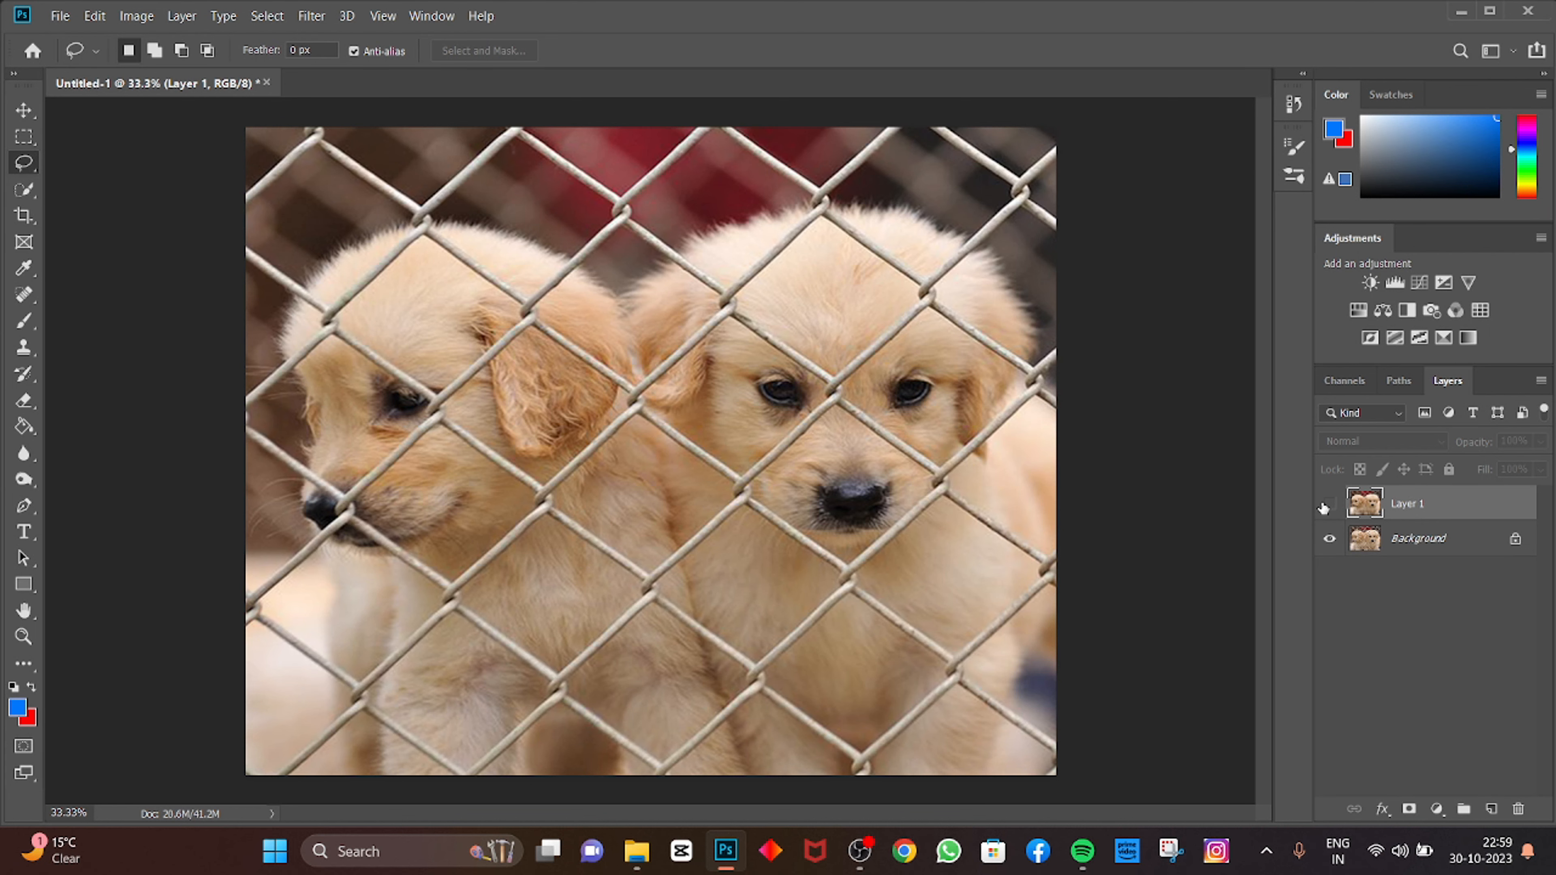
click(1324, 505)
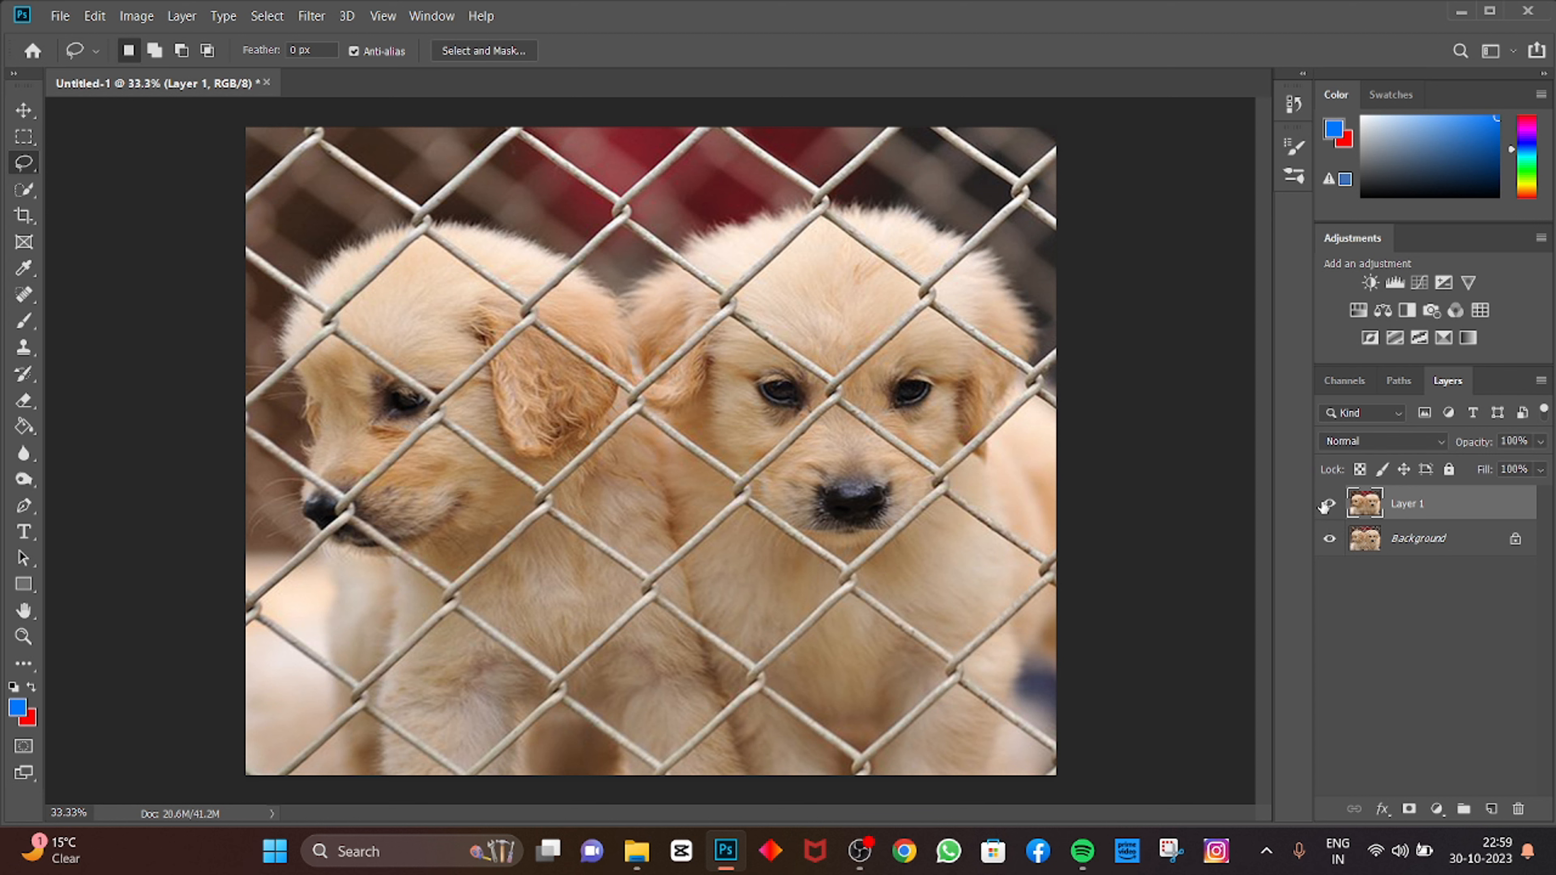
click(1324, 505)
click(1327, 506)
click(1327, 506)
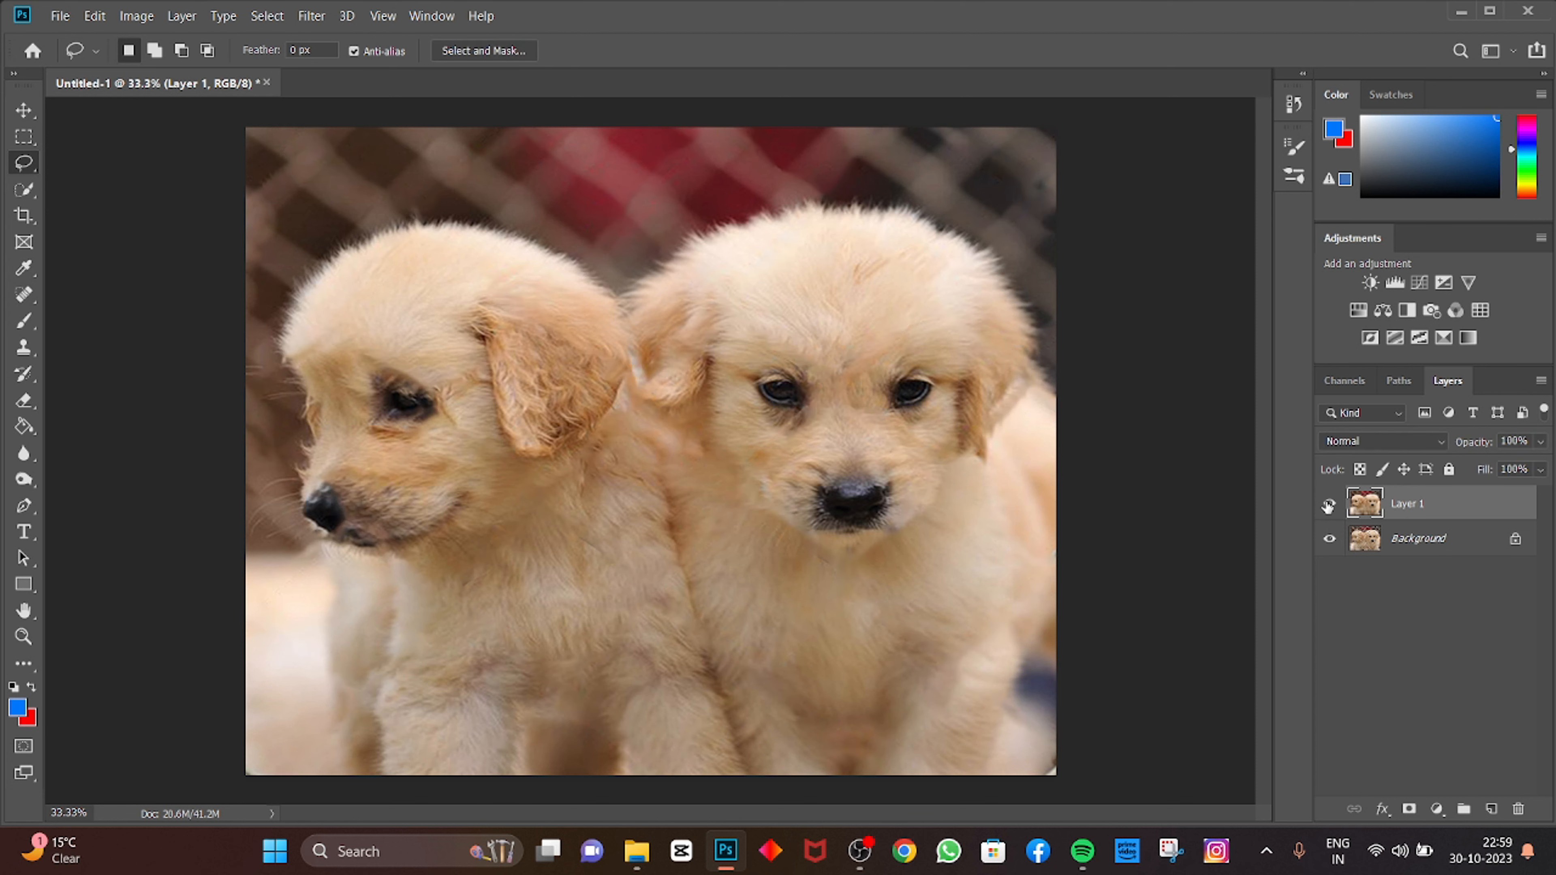